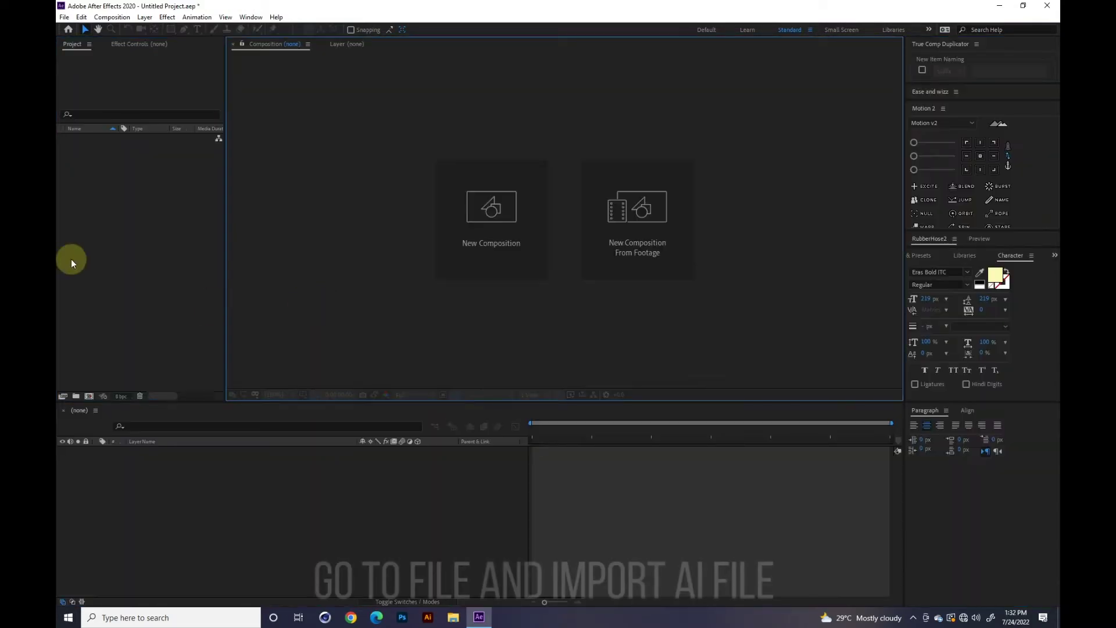
Replace the finished WIFI project with a new empty Untitled Project.
{"action": "left_click", "coordinate": [71, 259]}
Import WIFI.ai as a composition with retained layer sizes and open the WIFI comp.
{"action": "left_click", "coordinate": [64, 17]}
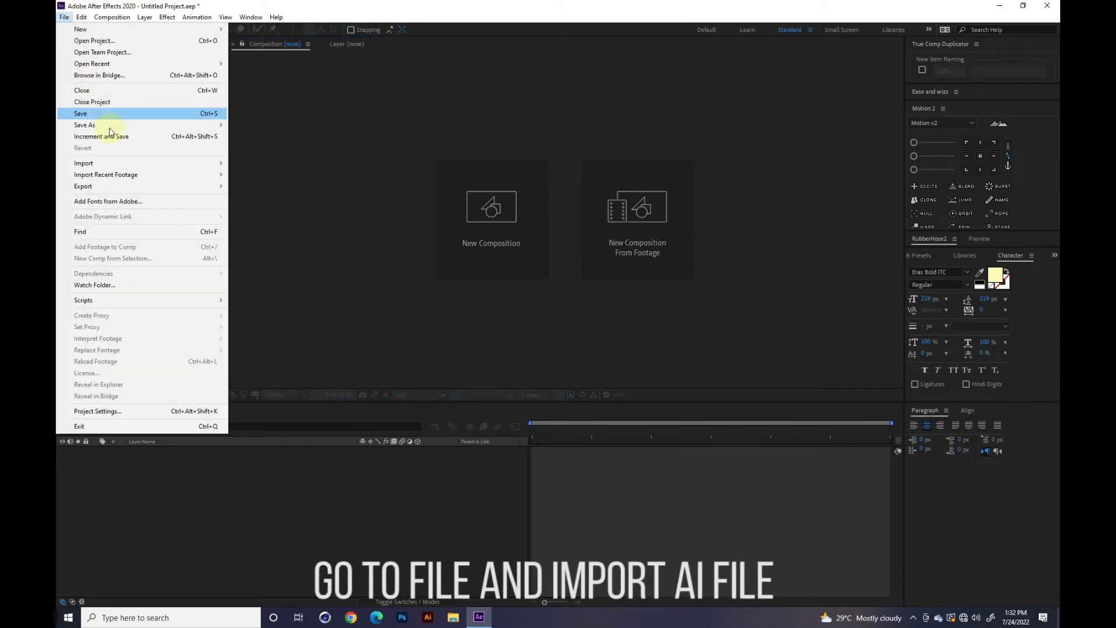
{"action": "mouse_move", "coordinate": [119, 159]}
{"action": "left_click", "coordinate": [267, 163]}
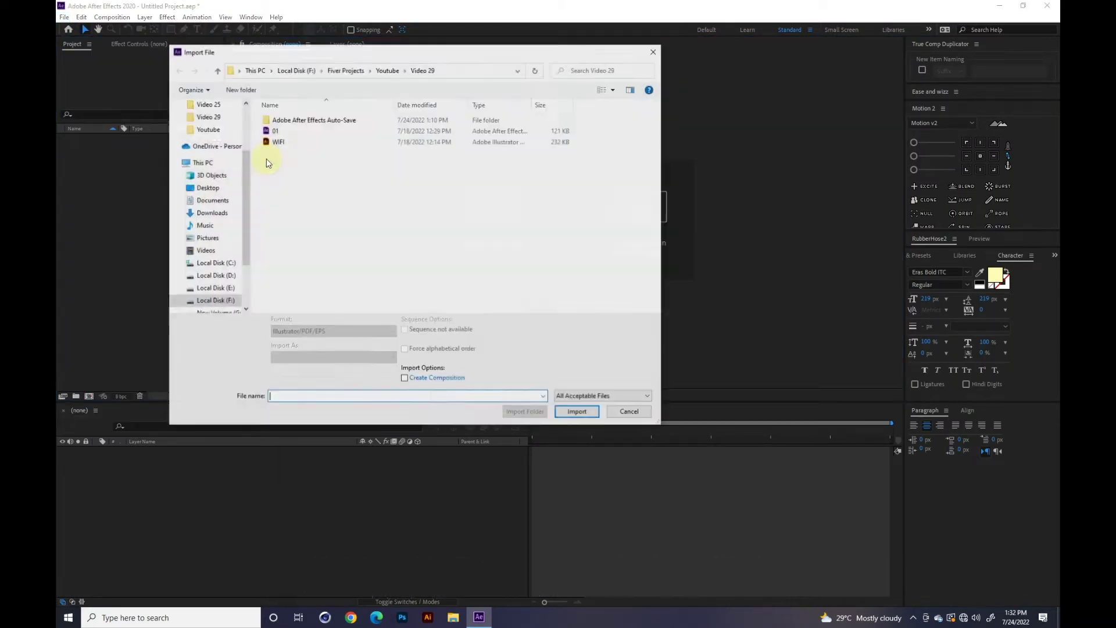
{"action": "left_click", "coordinate": [280, 142]}
{"action": "left_click", "coordinate": [363, 359]}
{"action": "left_click", "coordinate": [348, 374]}
{"action": "left_click", "coordinate": [567, 411]}
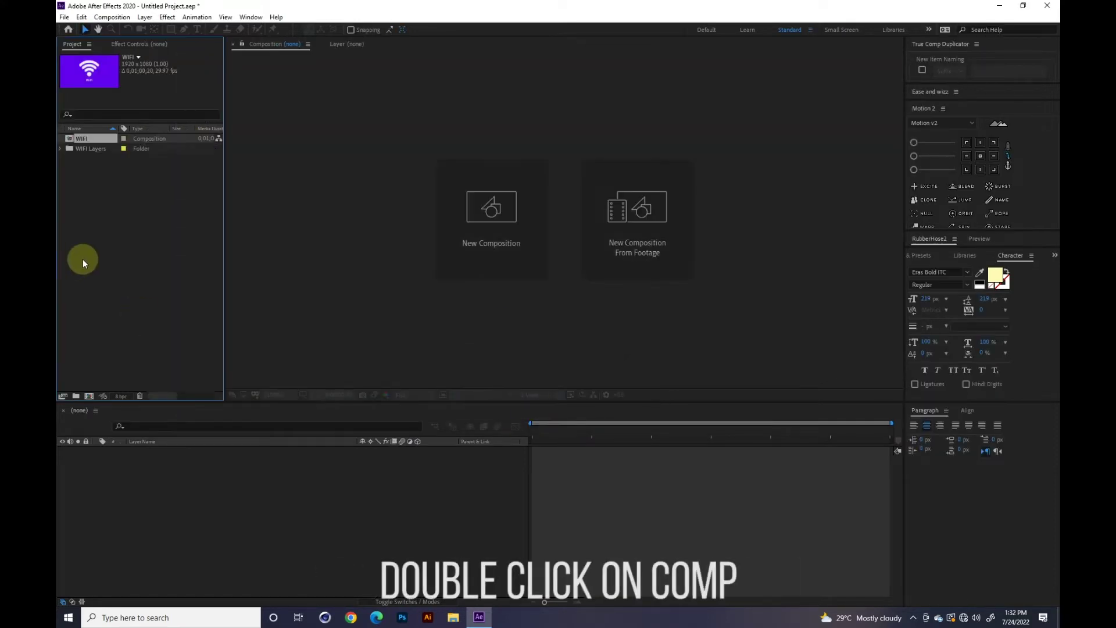
{"action": "double_click", "coordinate": [77, 139]}
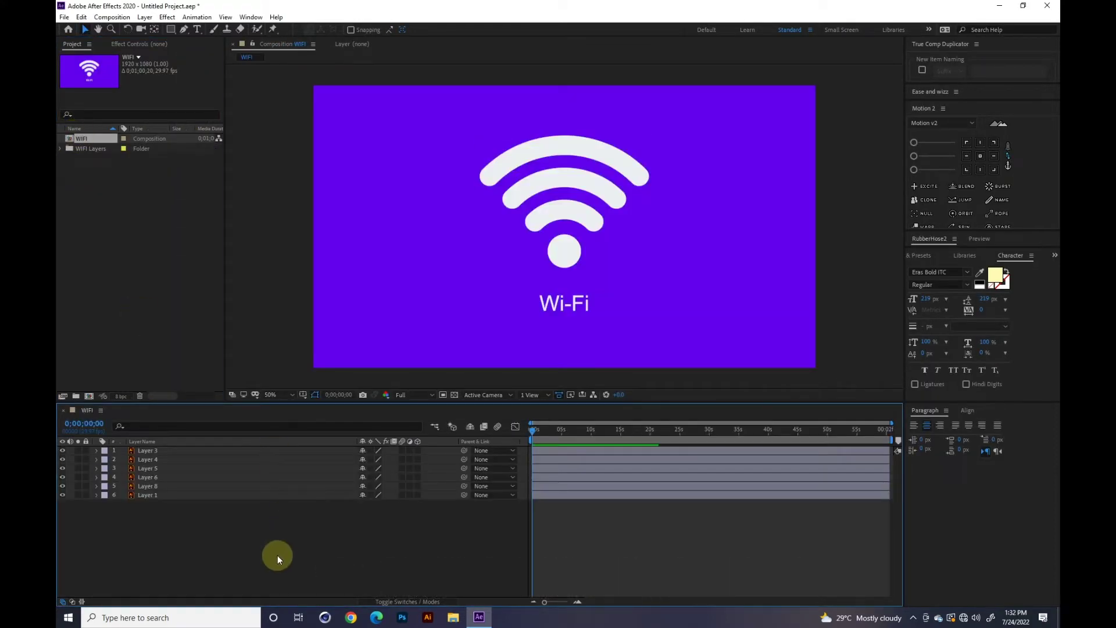
Identify each layer's artwork and rename the full-frame background layer to BG.
{"action": "left_click", "coordinate": [267, 317]}
{"action": "left_click", "coordinate": [567, 250]}
{"action": "left_click", "coordinate": [564, 215]}
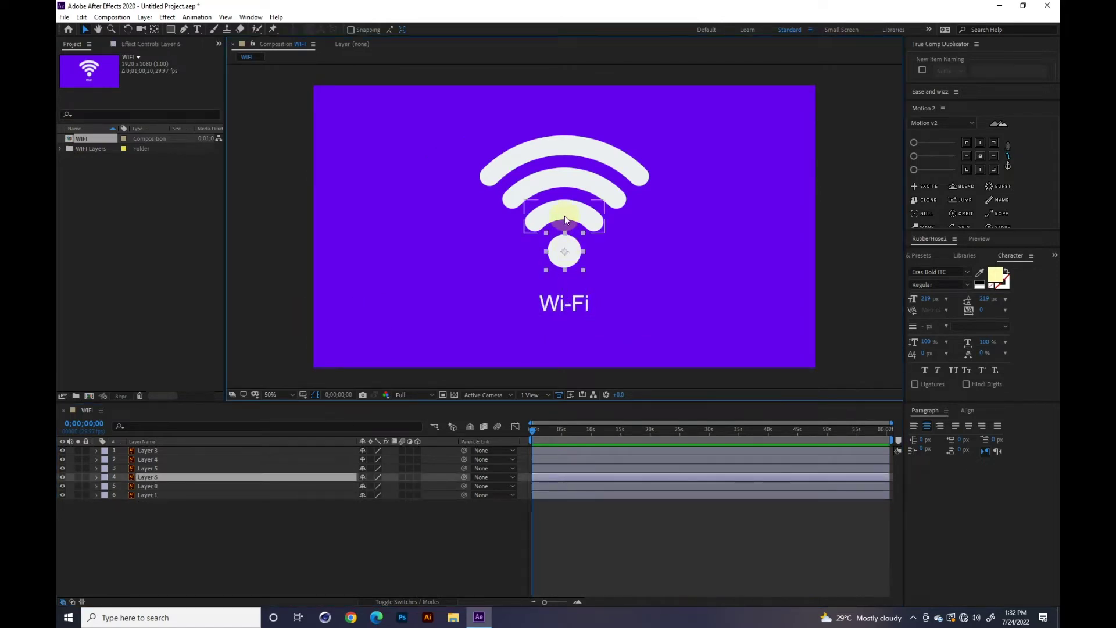
{"action": "left_click", "coordinate": [291, 517]}
{"action": "left_click", "coordinate": [224, 495]}
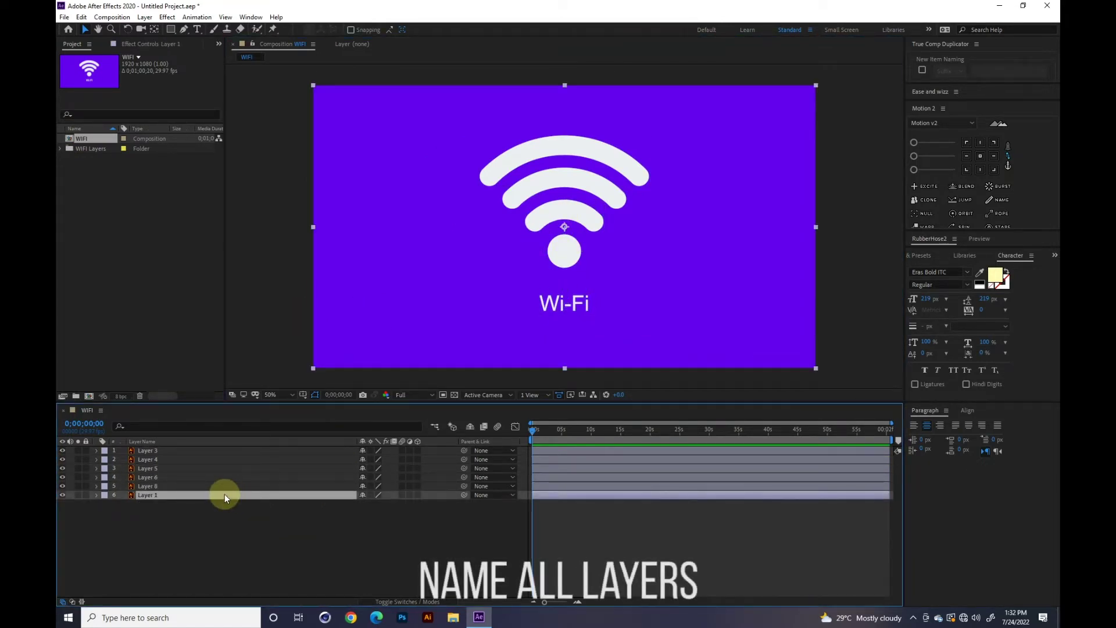
{"action": "key", "text": "Return"}
{"action": "type", "text": "BG"}
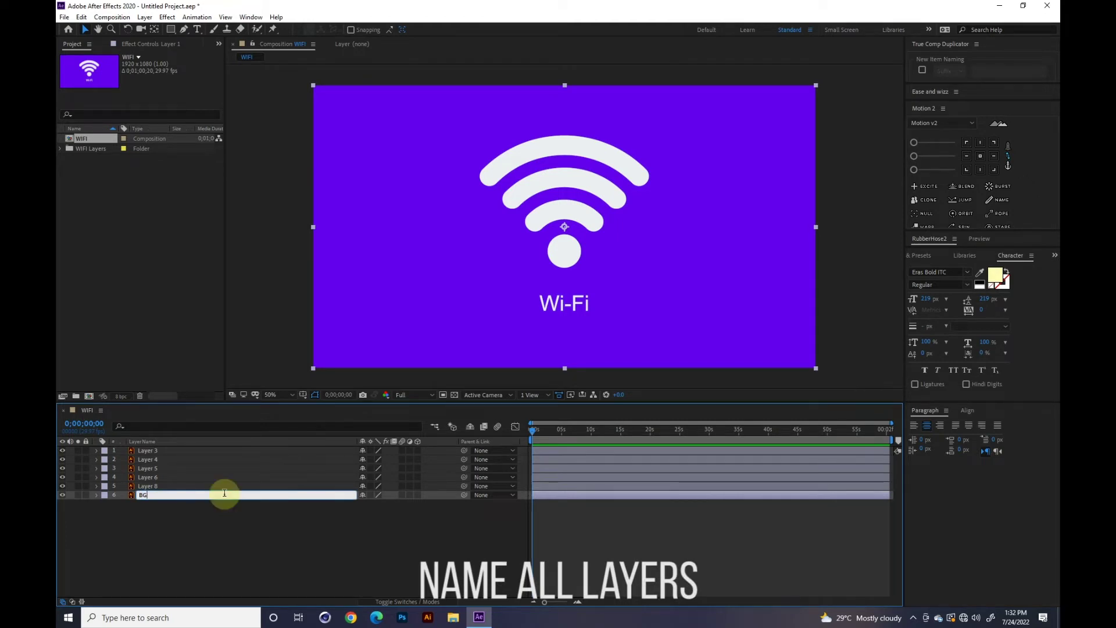
{"action": "key", "text": "Return"}
Rename the text layer to 'Wifi Text' and the dot's layer to 'Dot'.
{"action": "left_click", "coordinate": [207, 487]}
{"action": "key", "text": "Return"}
{"action": "type", "text": "z"}
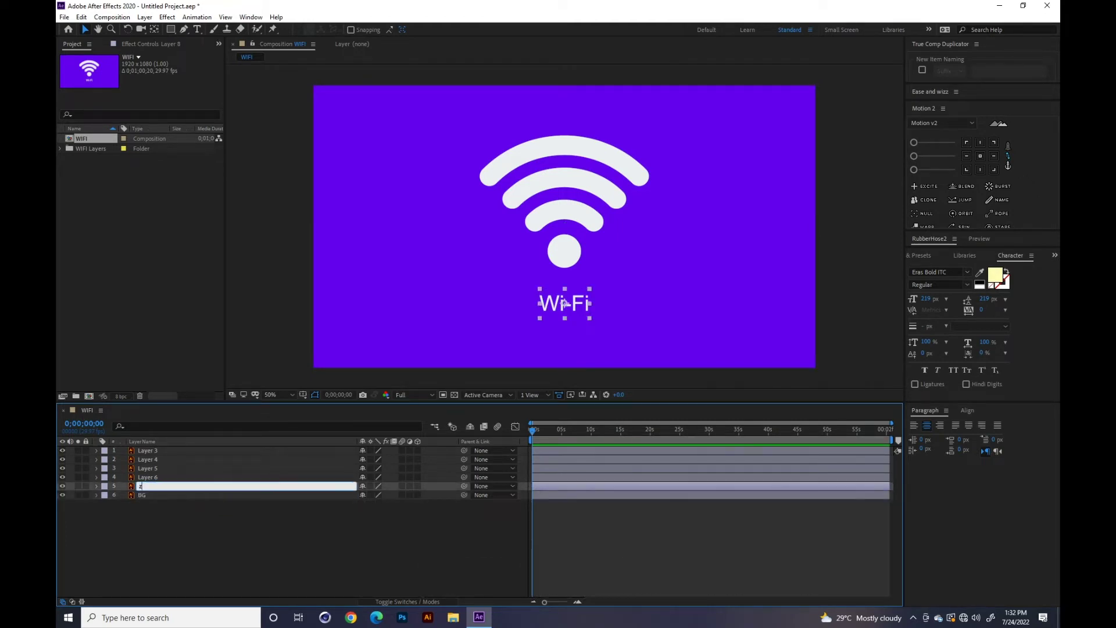
{"action": "key", "text": "BackSpace"}
{"action": "type", "text": "Wifi Text"}
{"action": "key", "text": "Return"}
{"action": "left_click", "coordinate": [205, 473]}
{"action": "key", "text": "Return"}
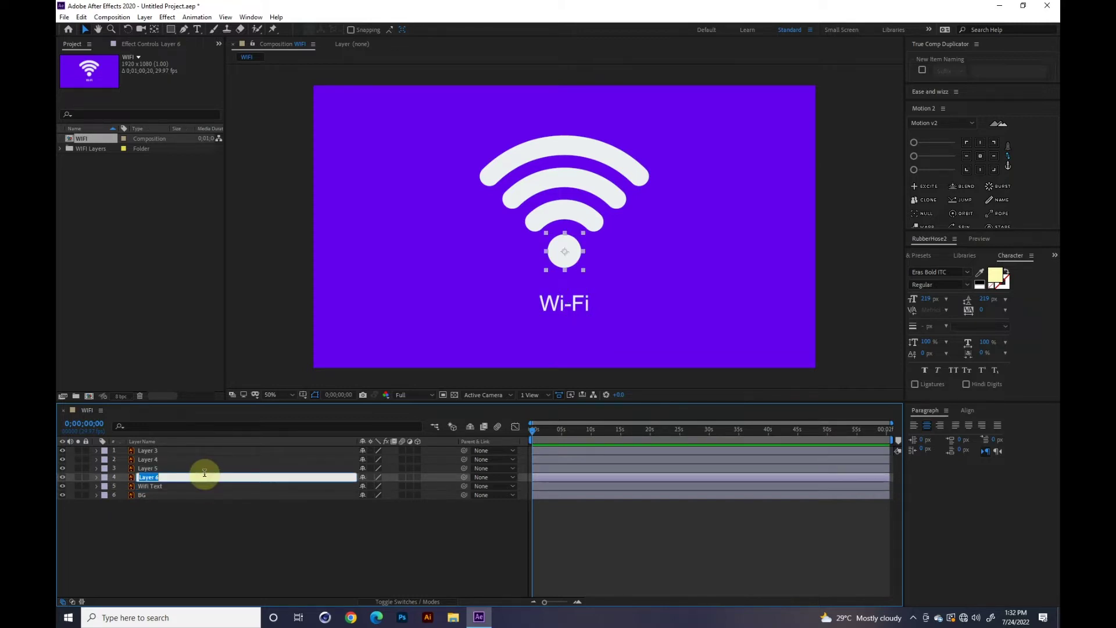
{"action": "type", "text": "Dot"}
{"action": "key", "text": "Return"}
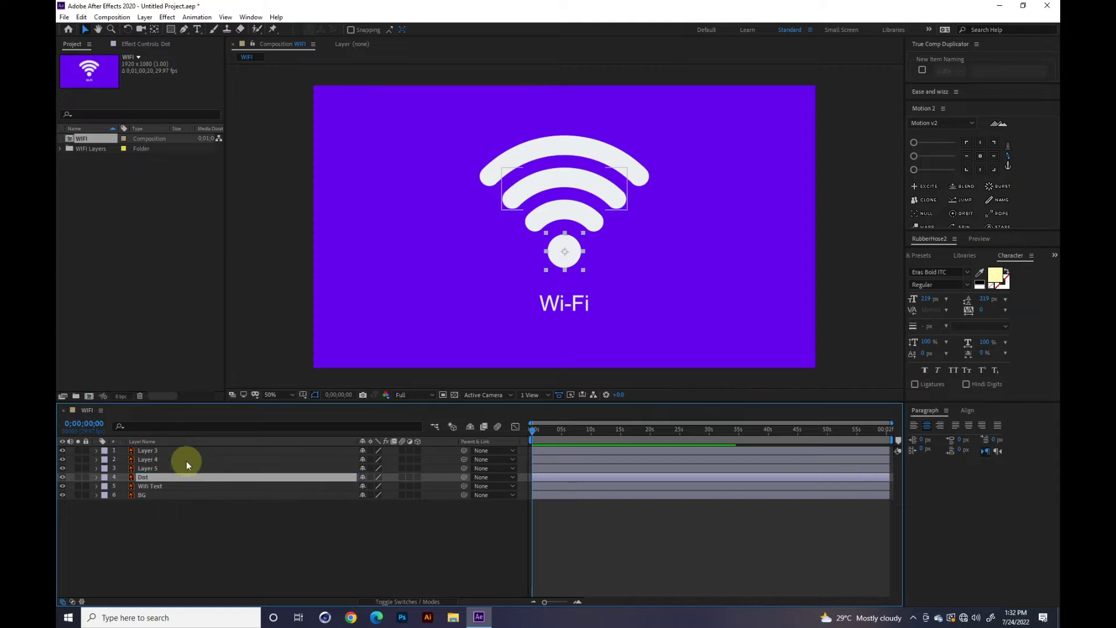
Rename the smallest arc layer to 'Signal 01' and the middle arc to 'Signal 02'.
{"action": "left_click", "coordinate": [186, 465]}
{"action": "key", "text": "Return"}
{"action": "type", "text": "S"}
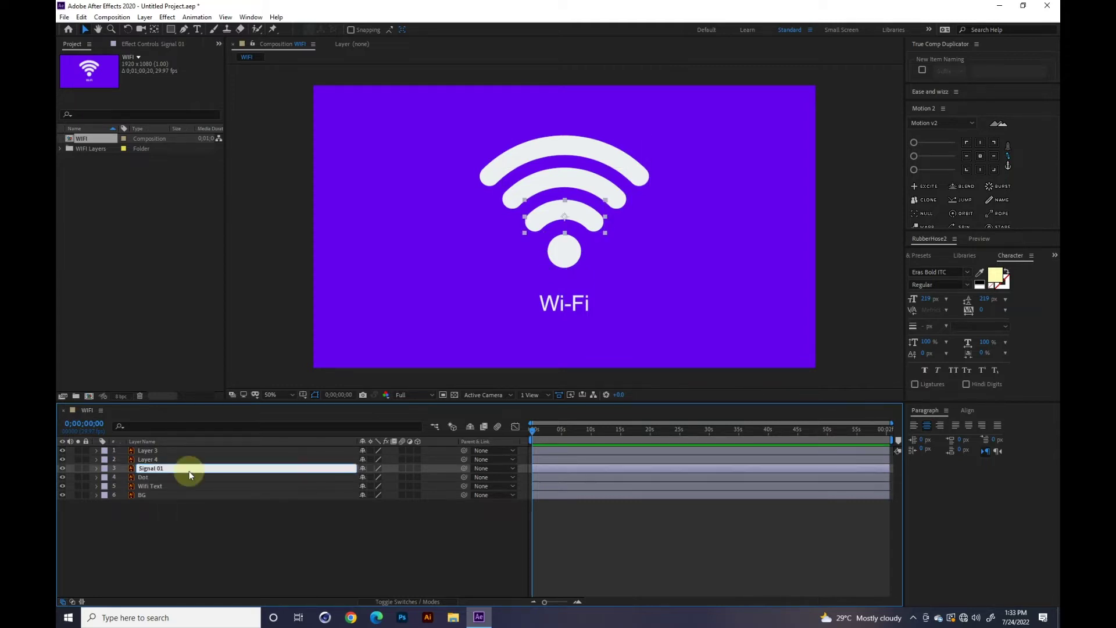
{"action": "type", "text": "ignal 01"}
{"action": "key", "text": "Return"}
{"action": "left_click", "coordinate": [156, 459]}
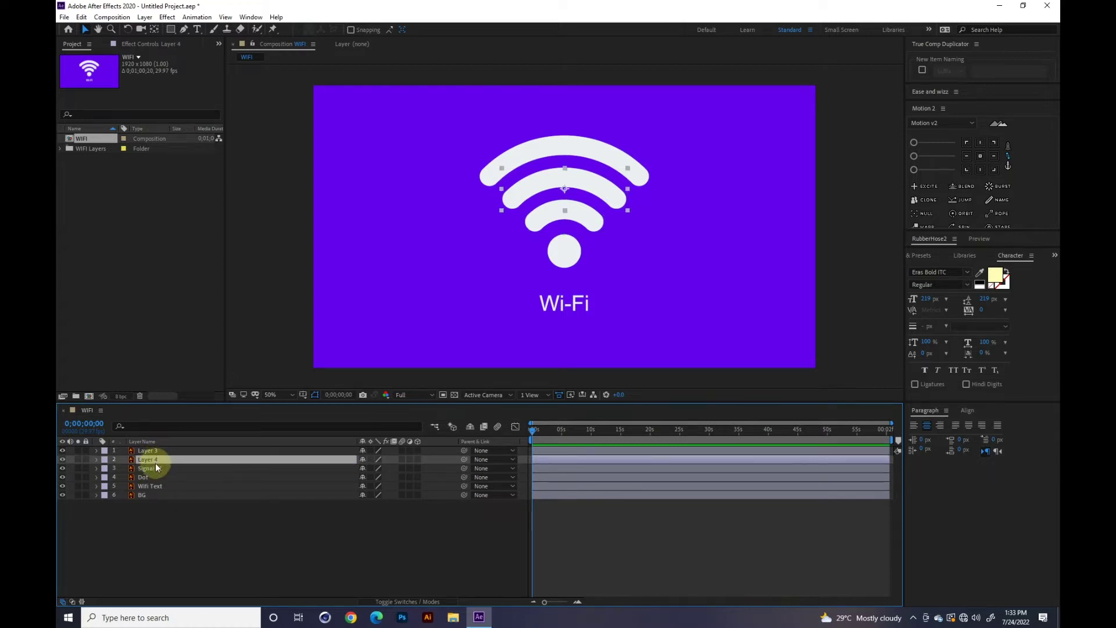
{"action": "key", "text": "Return"}
{"action": "type", "text": "Signal 02"}
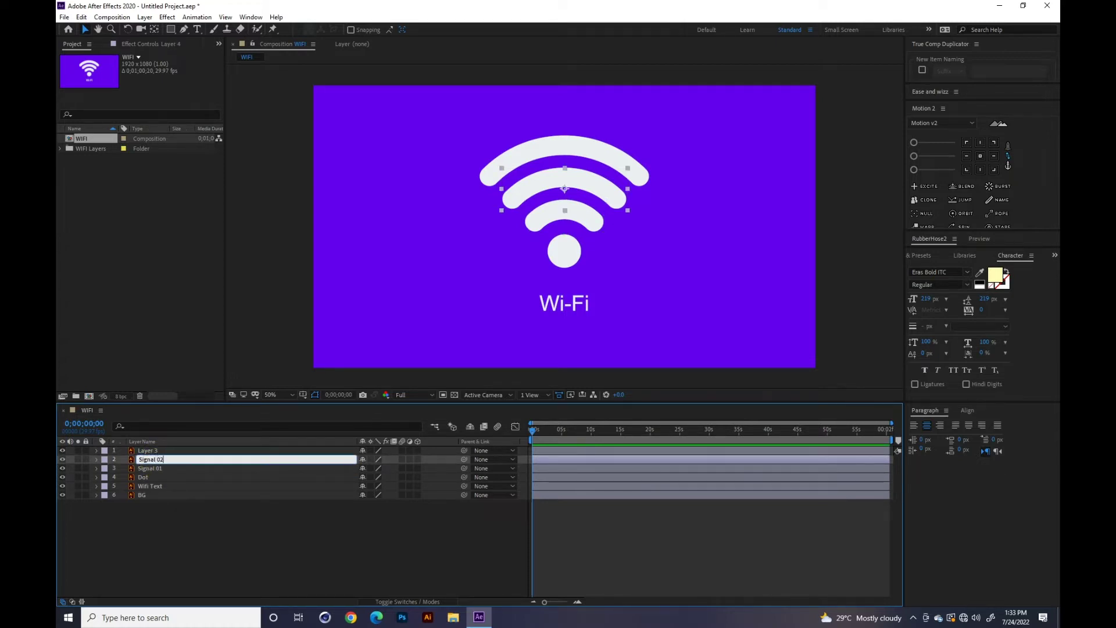
{"action": "key", "text": "Return"}
Rename the largest arc layer to 'Signal 03', then select the Dot layer.
{"action": "left_click", "coordinate": [169, 448]}
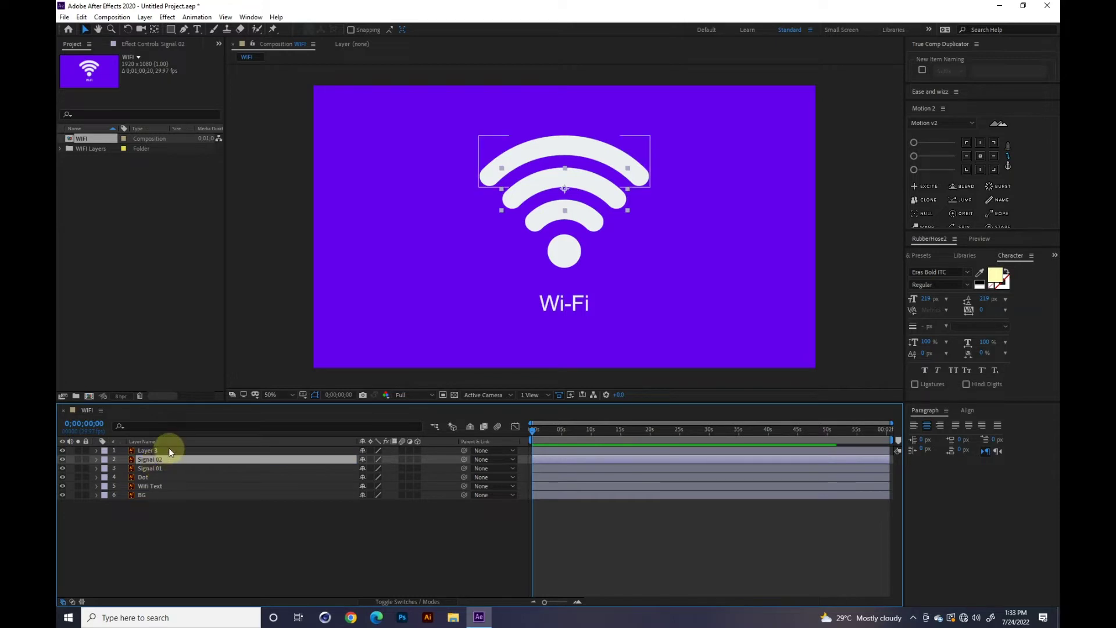
{"action": "key", "text": "Return"}
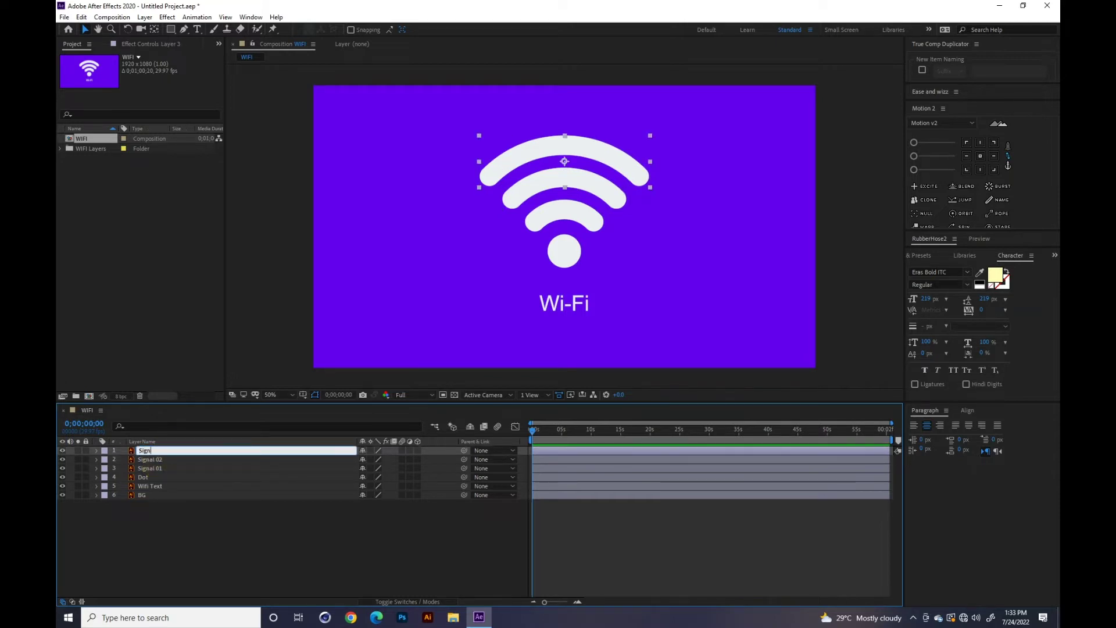
{"action": "type", "text": "Signal 03"}
{"action": "left_click", "coordinate": [168, 447]}
{"action": "left_click", "coordinate": [239, 544]}
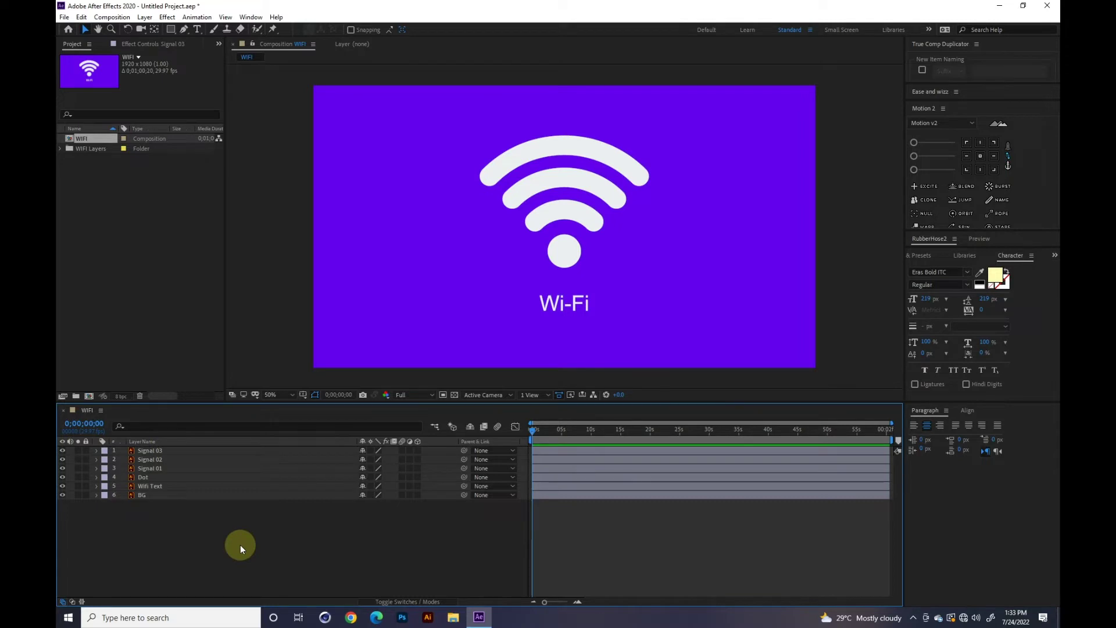
{"action": "left_click", "coordinate": [575, 259]}
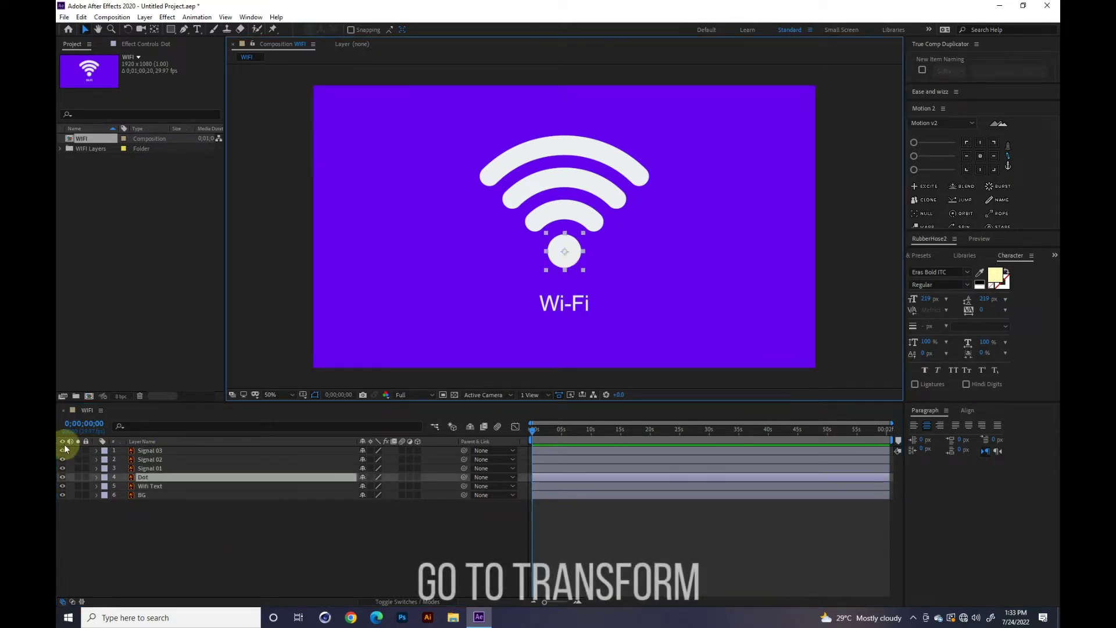
Keyframe the Dot layer's Scale at 0% on frame 0 and 100% at 15f.
{"action": "left_click", "coordinate": [97, 477]}
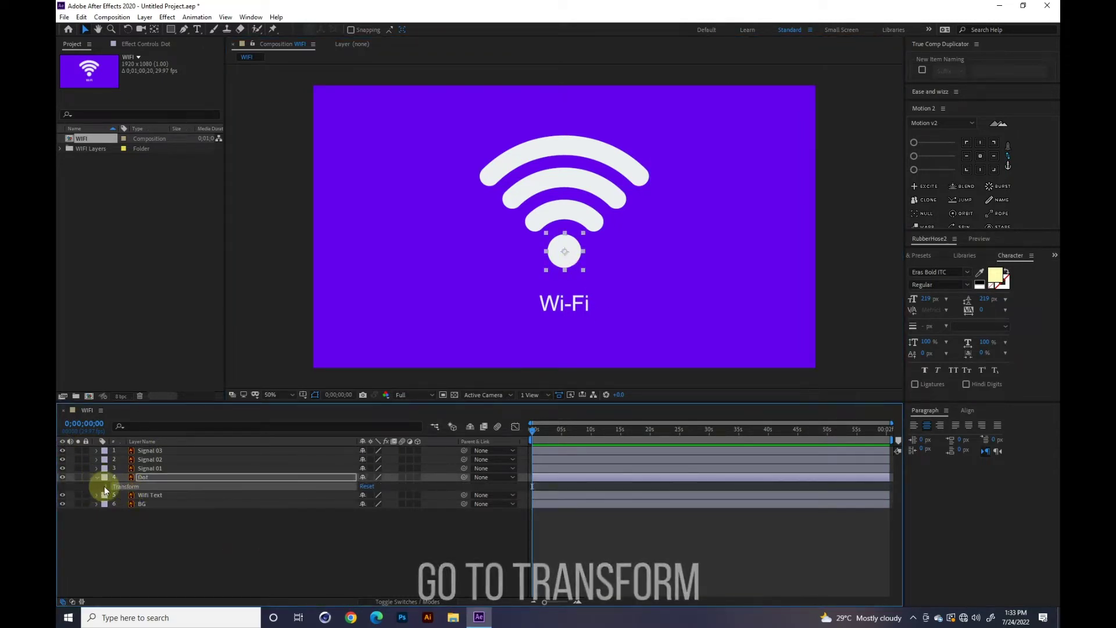
{"action": "left_click", "coordinate": [106, 487]}
{"action": "left_click", "coordinate": [123, 513]}
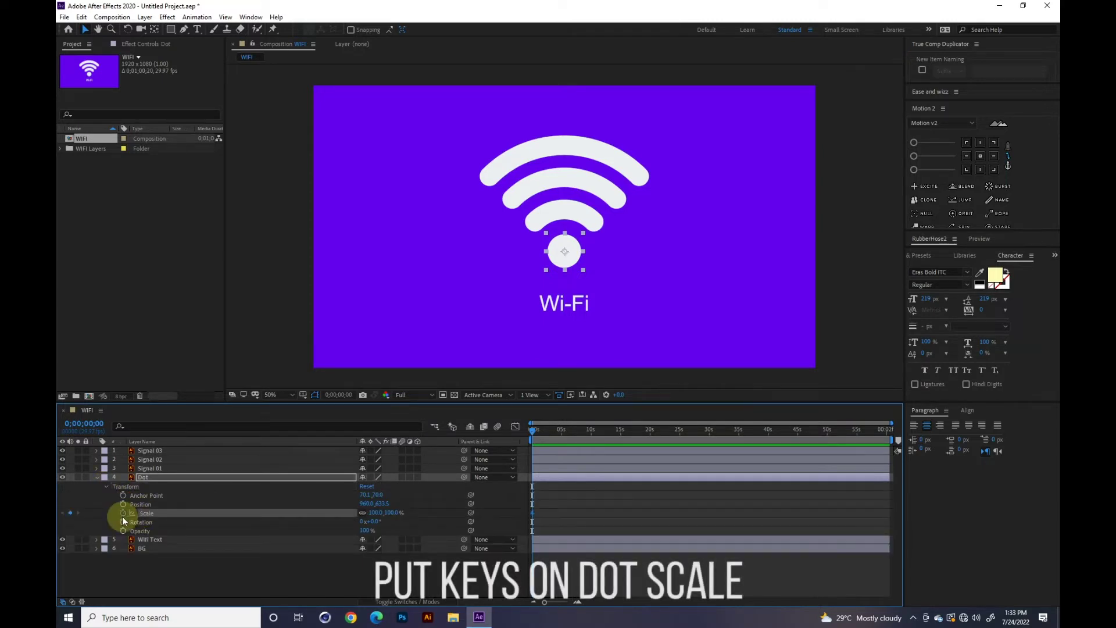
{"action": "left_click", "coordinate": [577, 603]}
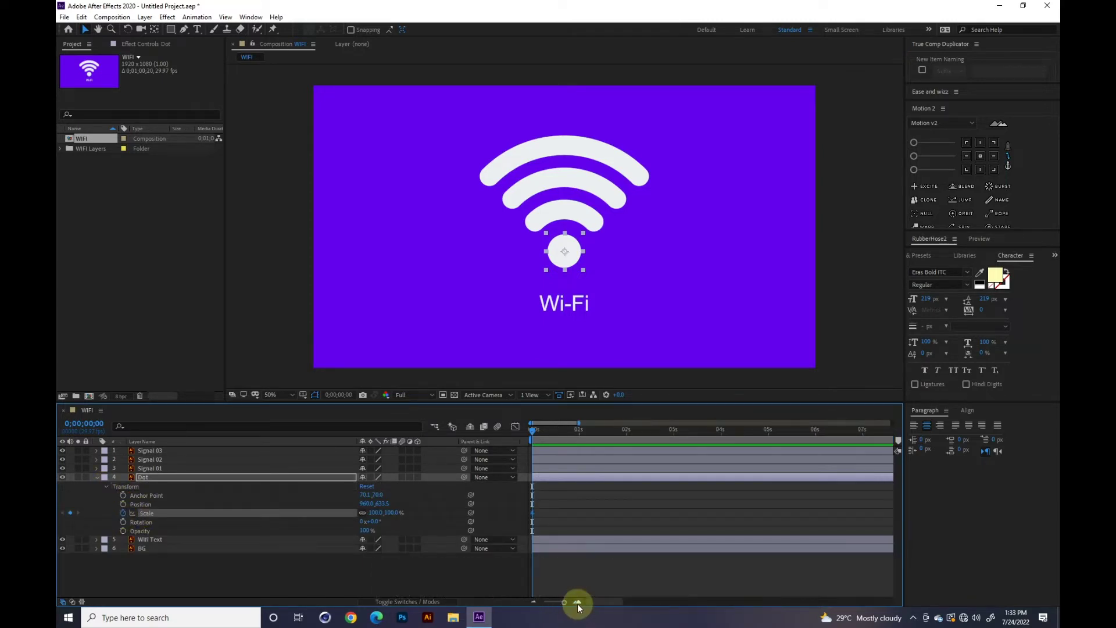
{"action": "left_click", "coordinate": [578, 603]}
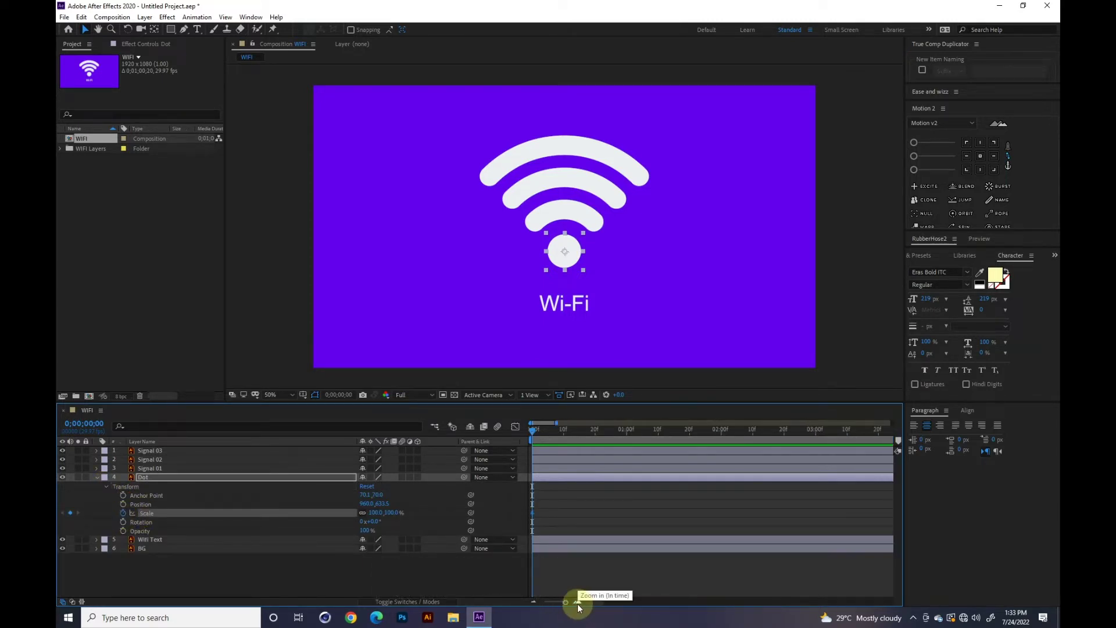
{"action": "left_click", "coordinate": [563, 431]}
{"action": "left_click_drag", "start_coordinate": [563, 431], "coordinate": [579, 434]}
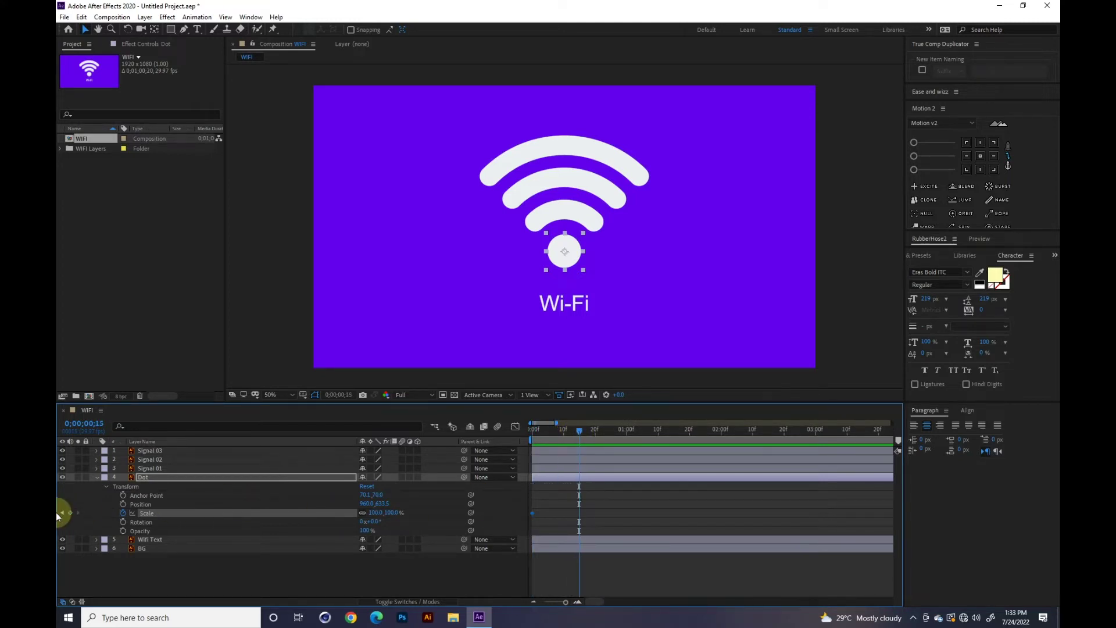
{"action": "left_click", "coordinate": [531, 429]}
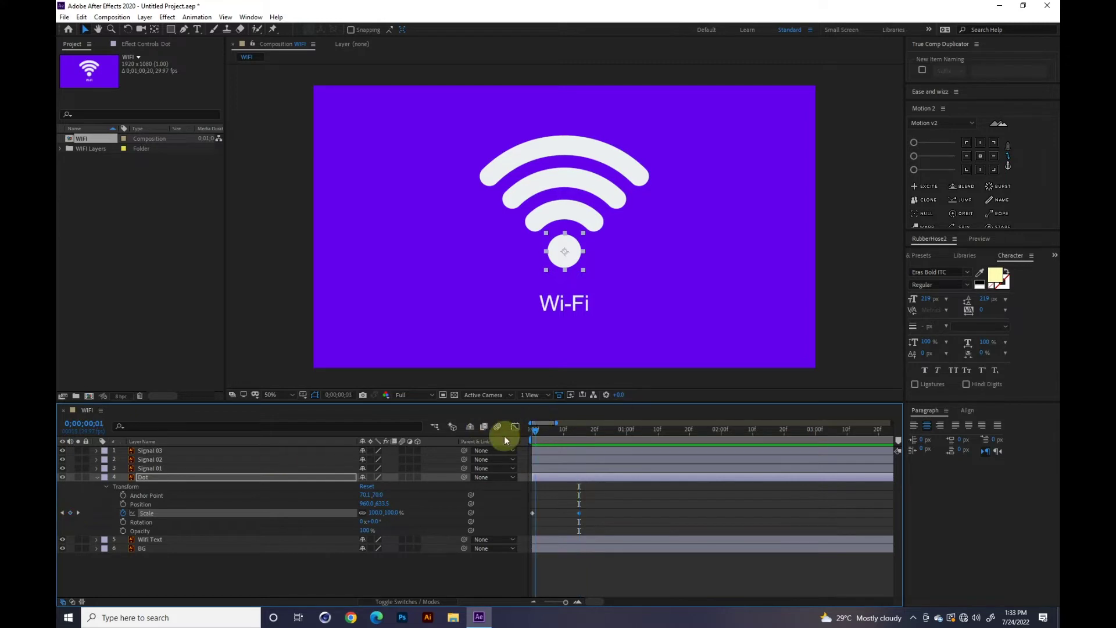
{"action": "type", "text": "0"}
{"action": "left_click", "coordinate": [602, 500]}
Apply Easy Ease to both Dot Scale keyframes and preview the growing dot.
{"action": "key", "text": "space"}
{"action": "key", "text": "space"}
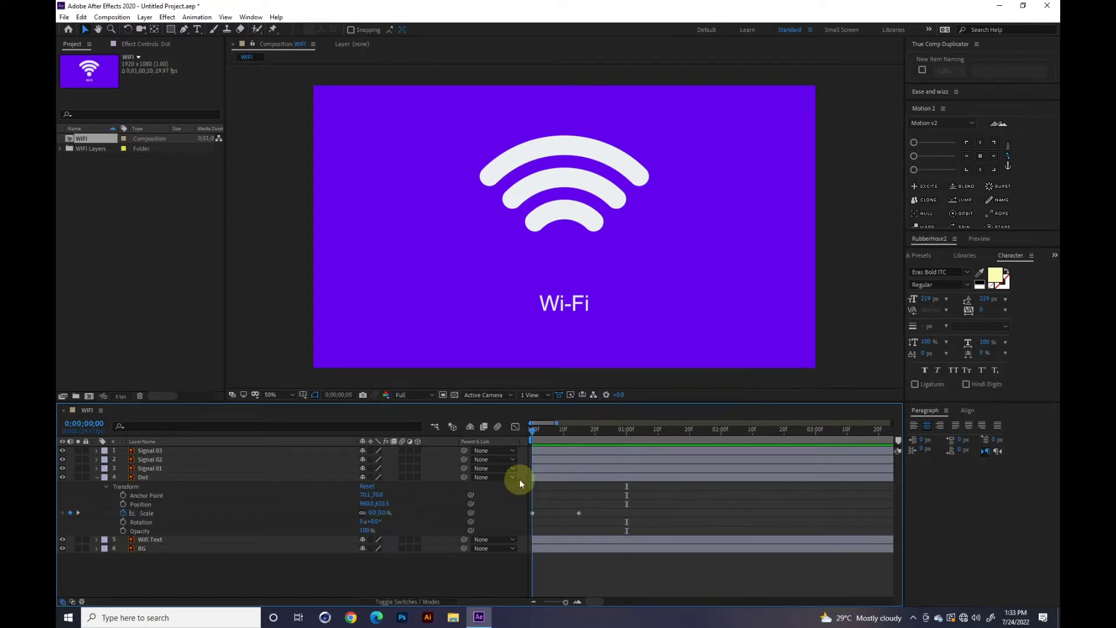
{"action": "left_click_drag", "start_coordinate": [594, 510], "coordinate": [517, 515]}
{"action": "key", "text": "F9"}
{"action": "left_click", "coordinate": [497, 509]}
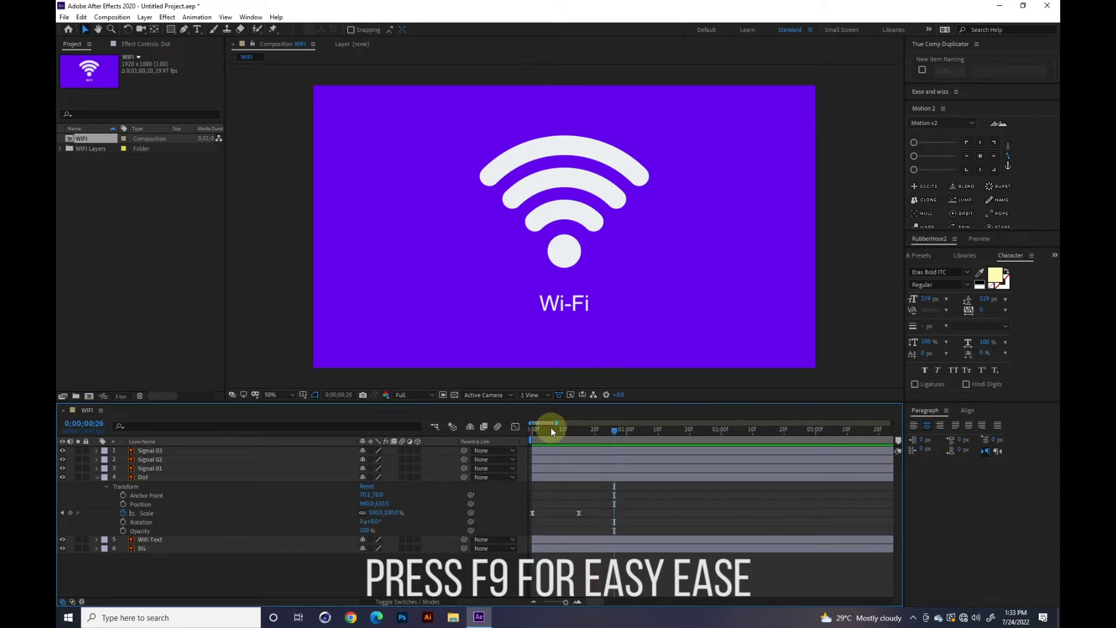
{"action": "left_click", "coordinate": [577, 602]}
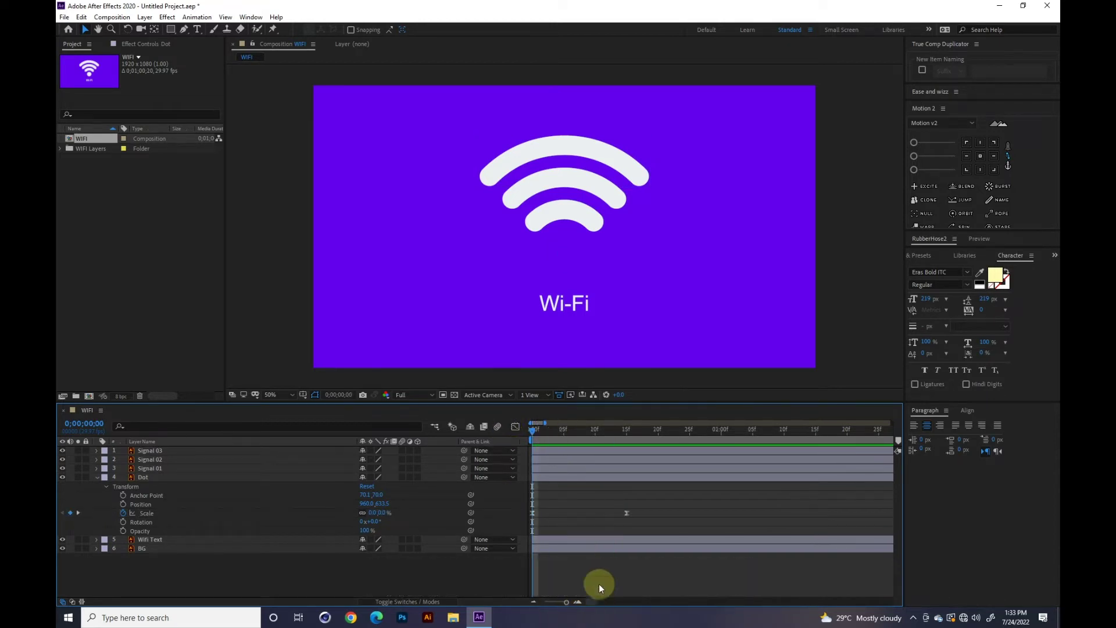
{"action": "key", "text": "space"}
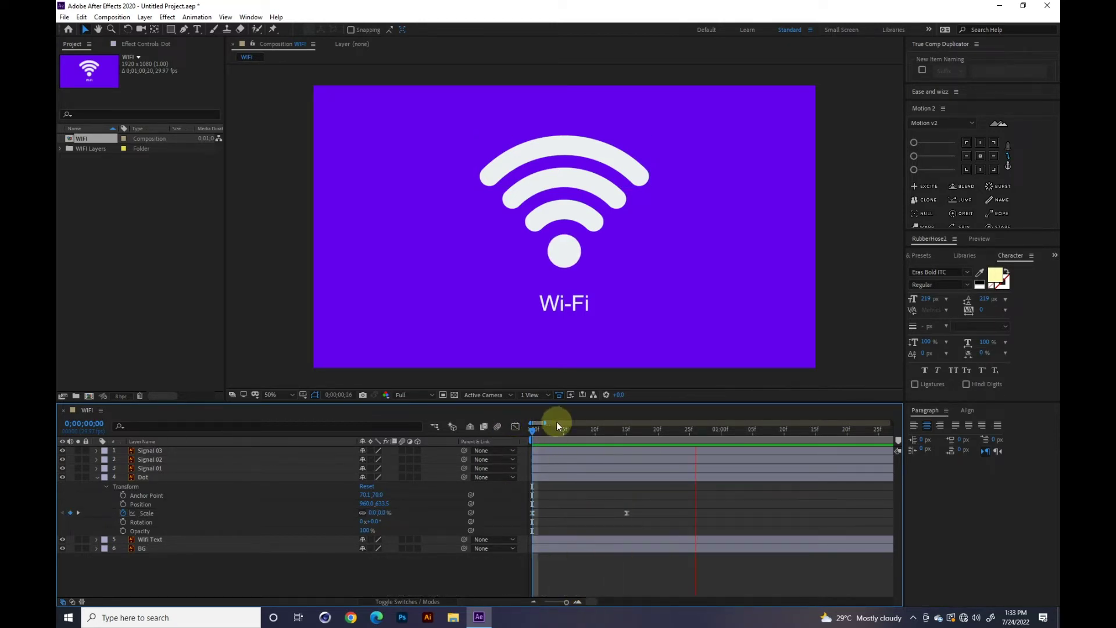
{"action": "key", "text": "space"}
At frame 15, drag the Signal 01, 02 and 03 anchor points onto the dot with Pan Behind, then return to frame 0.
{"action": "left_click", "coordinate": [168, 468]}
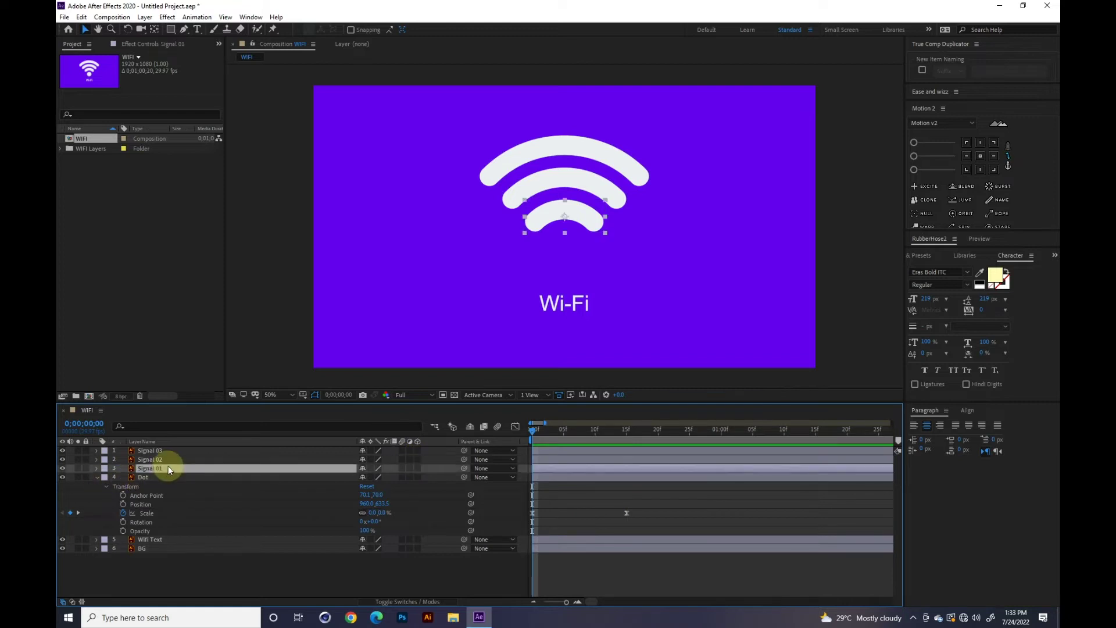
{"action": "left_click_drag", "start_coordinate": [610, 437], "coordinate": [634, 434]}
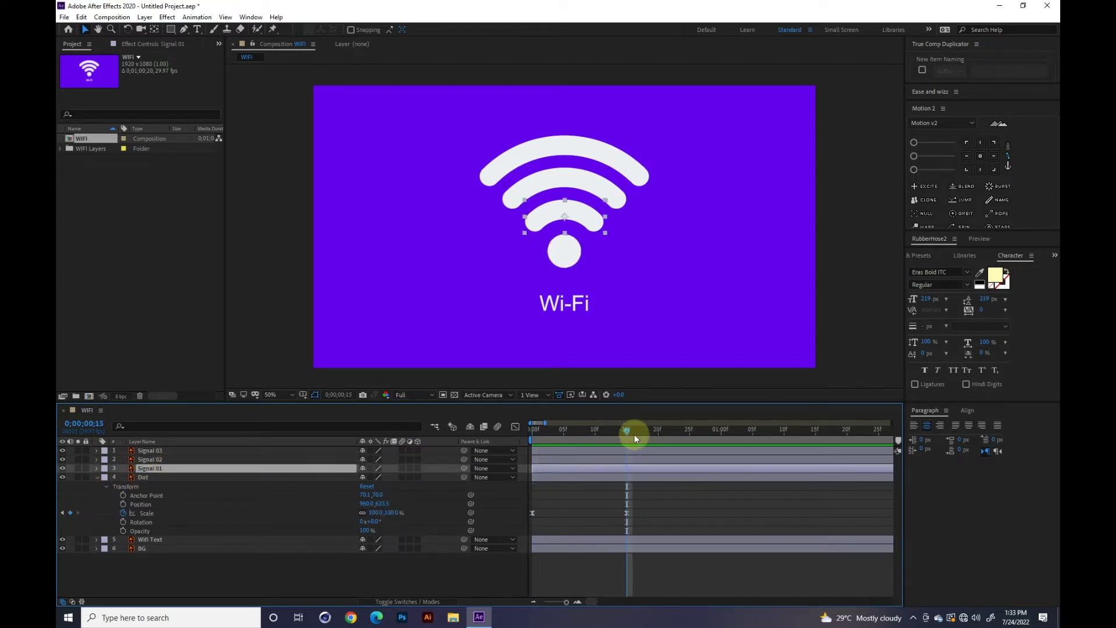
{"action": "left_click", "coordinate": [154, 29]}
{"action": "left_click_drag", "start_coordinate": [564, 218], "coordinate": [566, 256]}
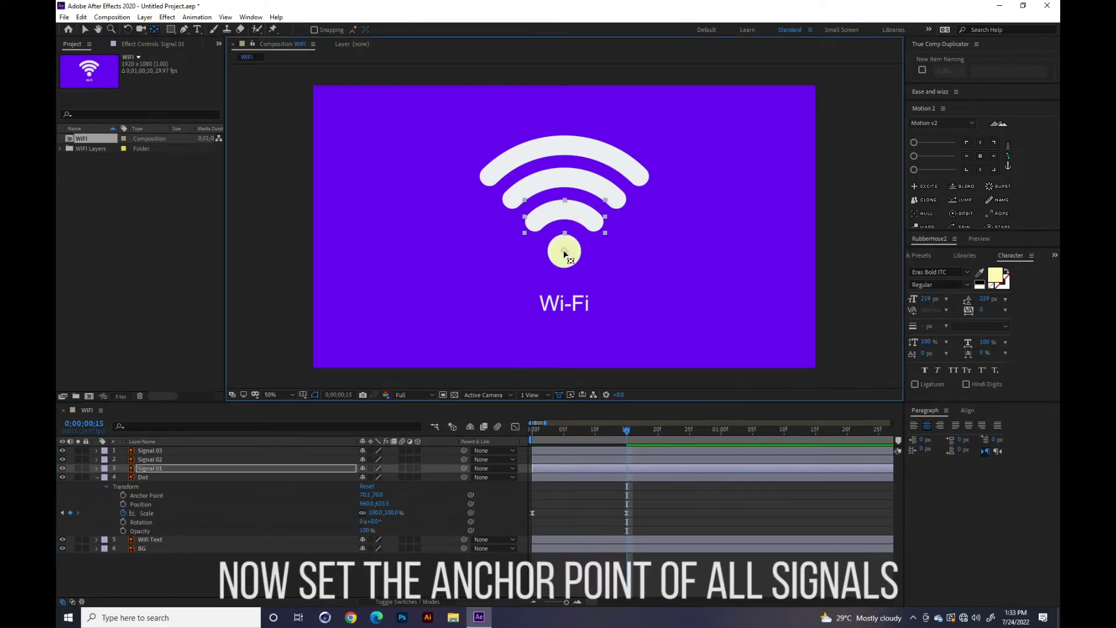
{"action": "left_click", "coordinate": [555, 181]}
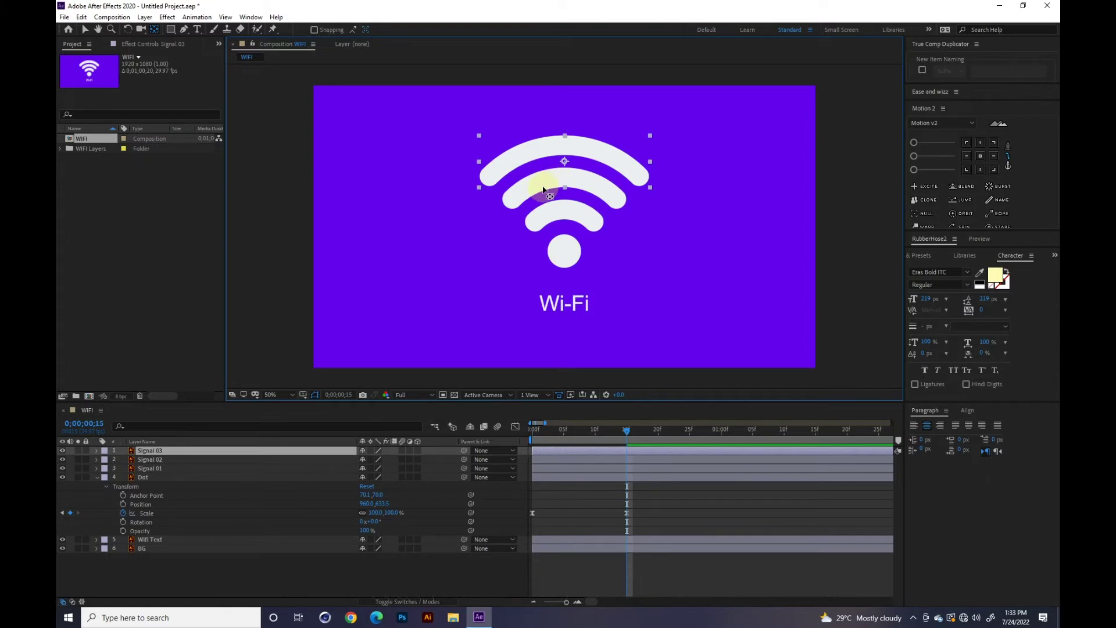
{"action": "left_click", "coordinate": [530, 204]}
{"action": "left_click_drag", "start_coordinate": [564, 187], "coordinate": [564, 256]}
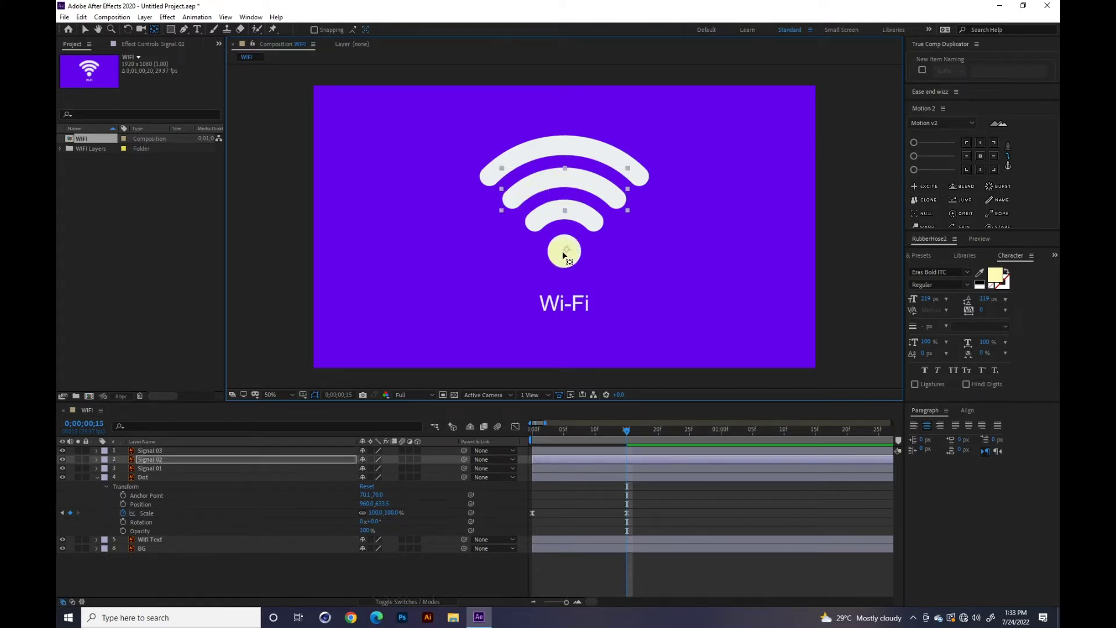
{"action": "left_click", "coordinate": [567, 151]}
{"action": "left_click_drag", "start_coordinate": [561, 165], "coordinate": [562, 253]}
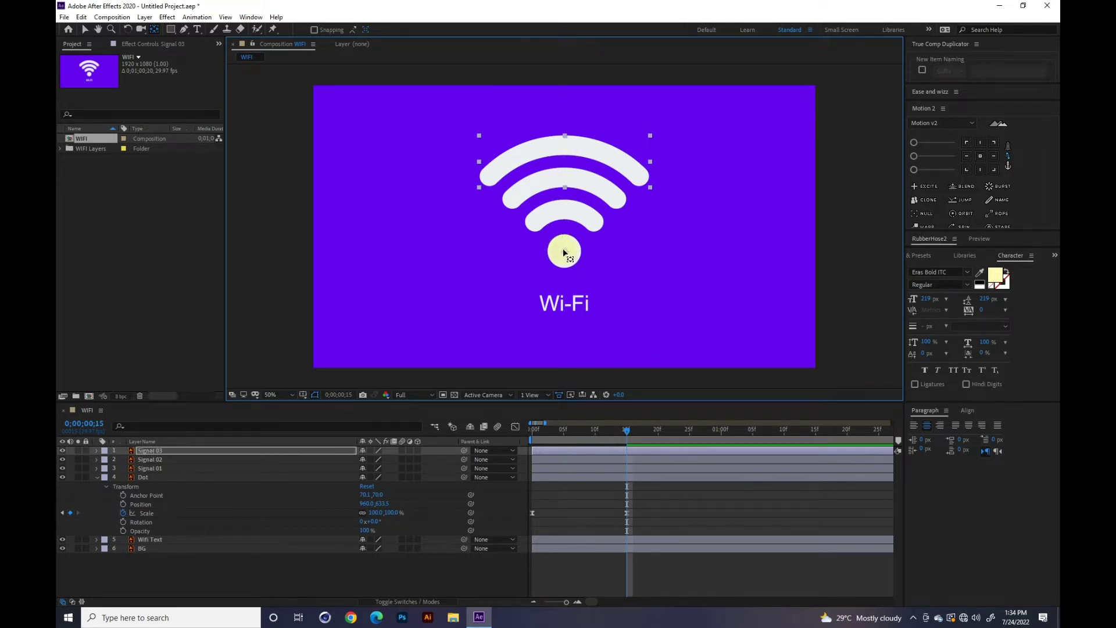
{"action": "left_click", "coordinate": [534, 430]}
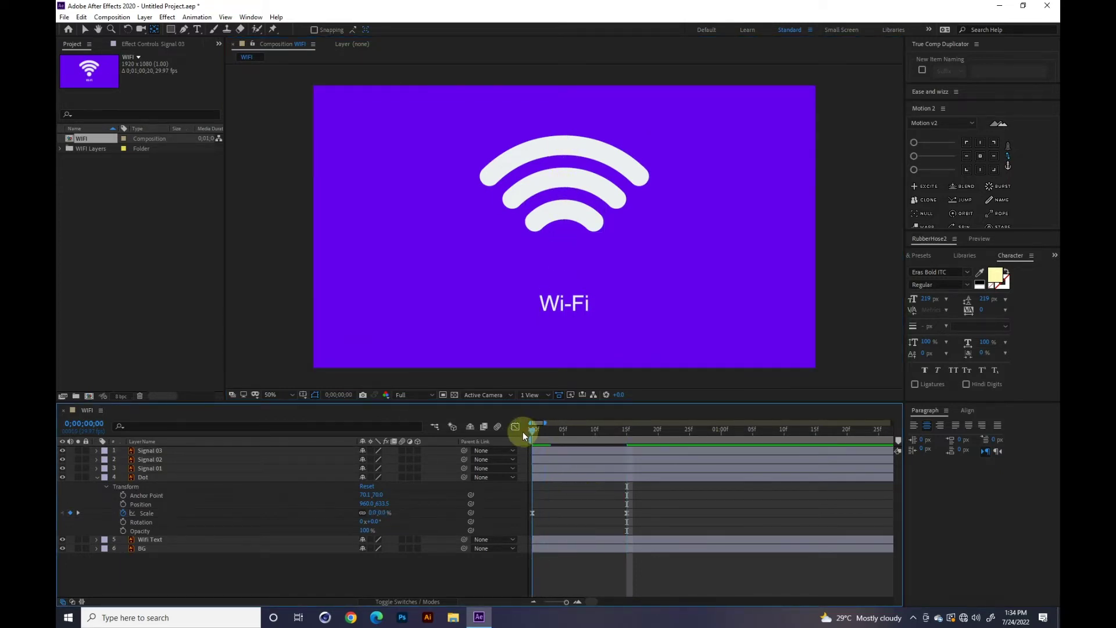
Add Signal 01 Scale keyframes at 0f, 10f and 20f.
{"action": "left_click", "coordinate": [154, 468]}
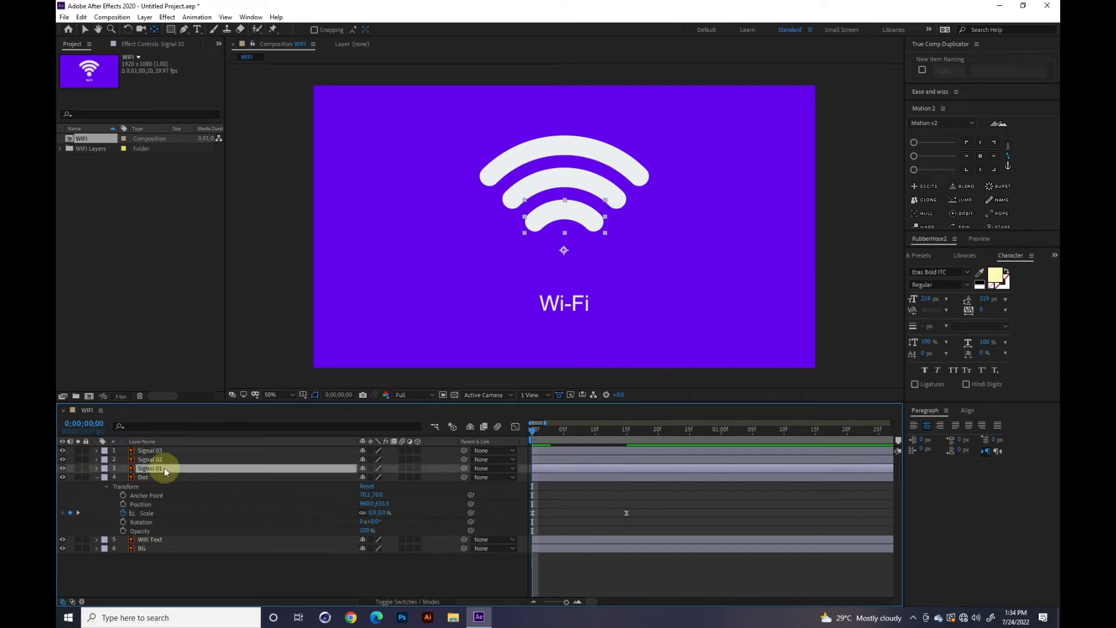
{"action": "left_click", "coordinate": [96, 468]}
{"action": "left_click", "coordinate": [105, 478]}
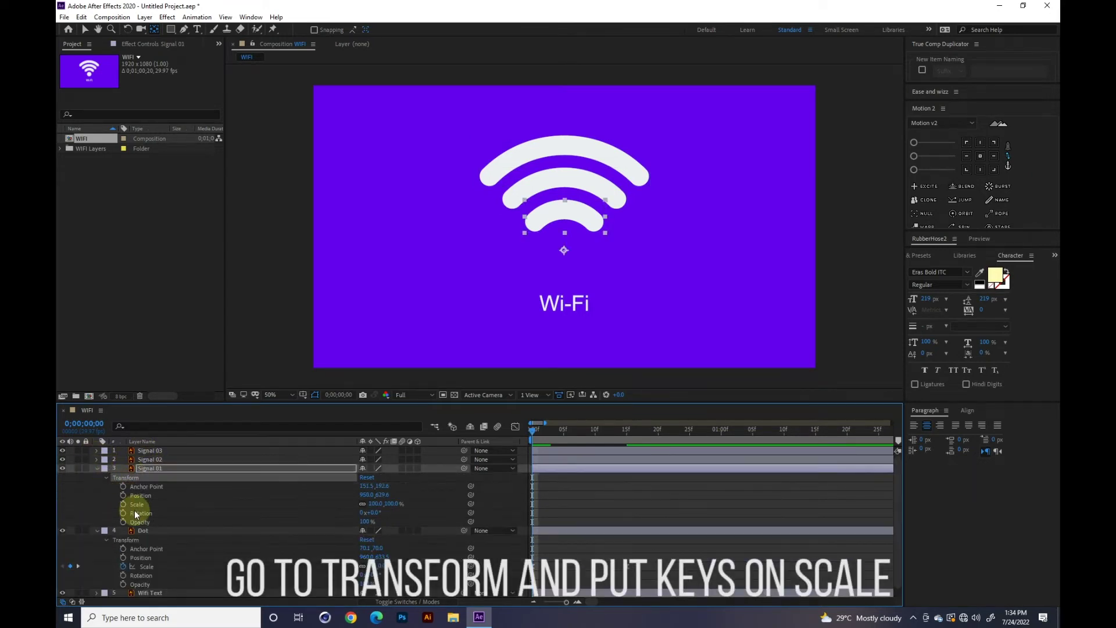
{"action": "left_click", "coordinate": [124, 504]}
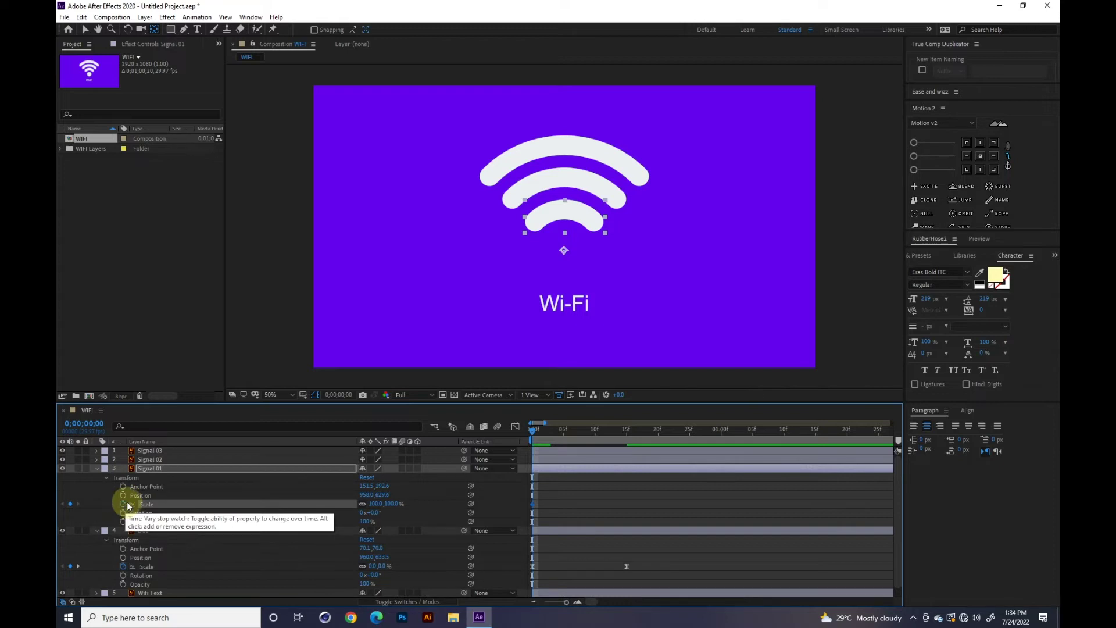
{"action": "left_click", "coordinate": [535, 428]}
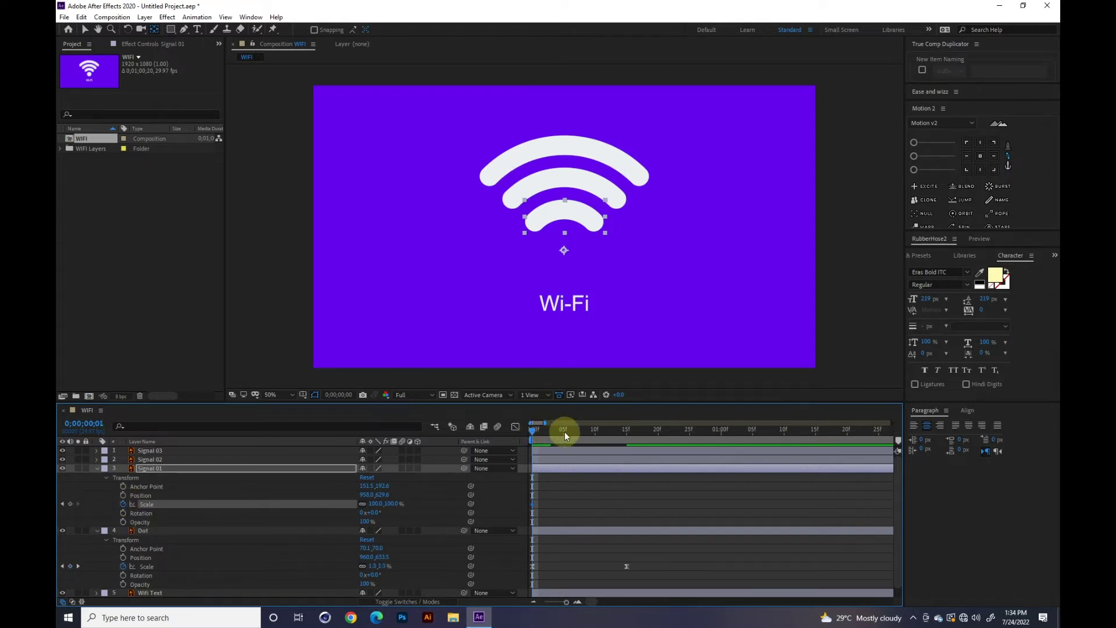
{"action": "left_click_drag", "start_coordinate": [559, 431], "coordinate": [595, 434]}
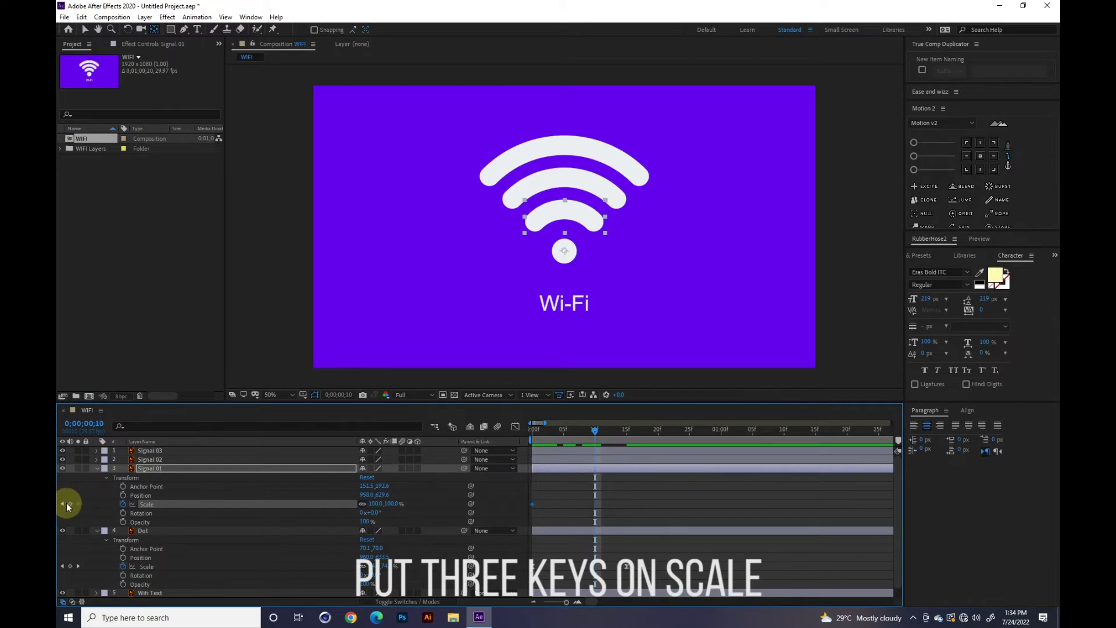
{"action": "left_click_drag", "start_coordinate": [596, 428], "coordinate": [657, 434]}
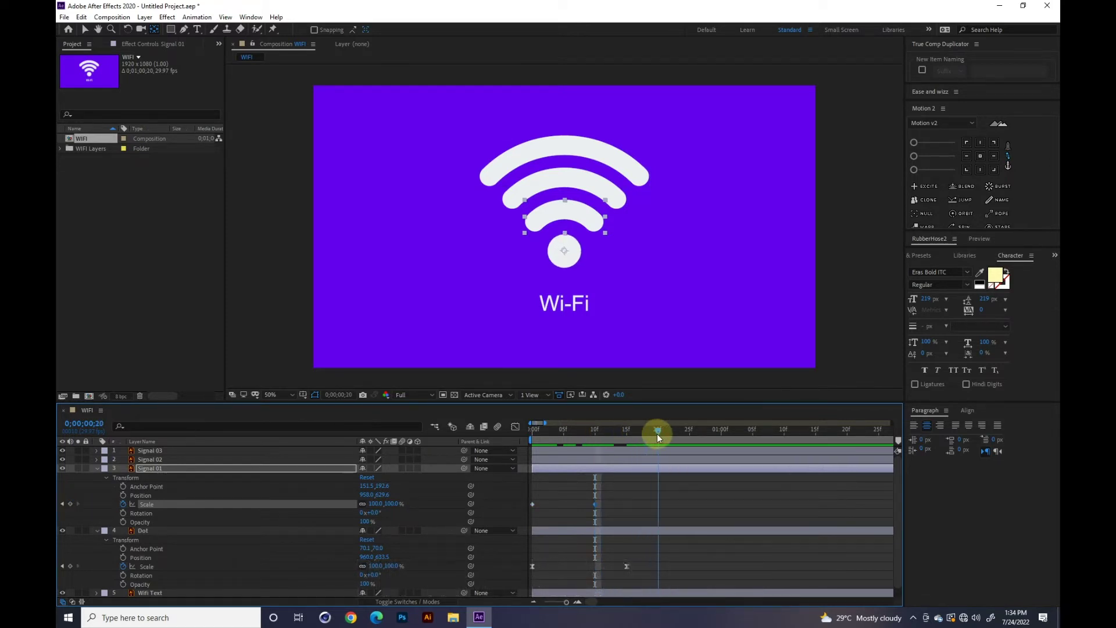
{"action": "left_click", "coordinate": [71, 504]}
{"action": "left_click_drag", "start_coordinate": [648, 436], "coordinate": [473, 456]}
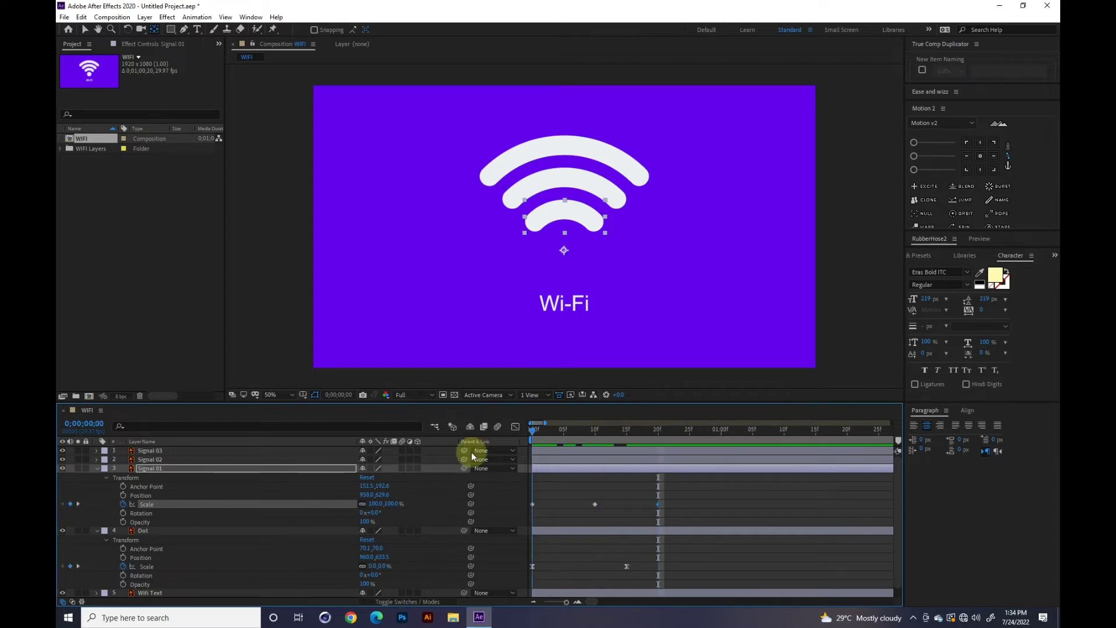
Set Signal 01's Scale to 80% at 0f and 110% at 10f, preview, and select all three keys.
{"action": "type", "text": "80"}
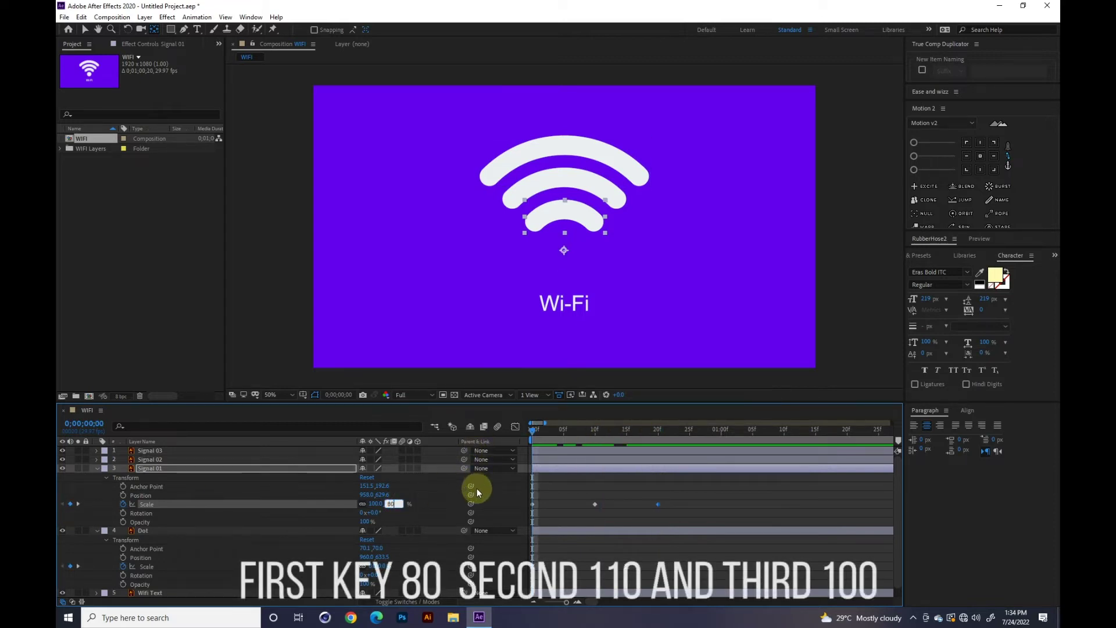
{"action": "left_click", "coordinate": [518, 492]}
{"action": "left_click", "coordinate": [595, 432]}
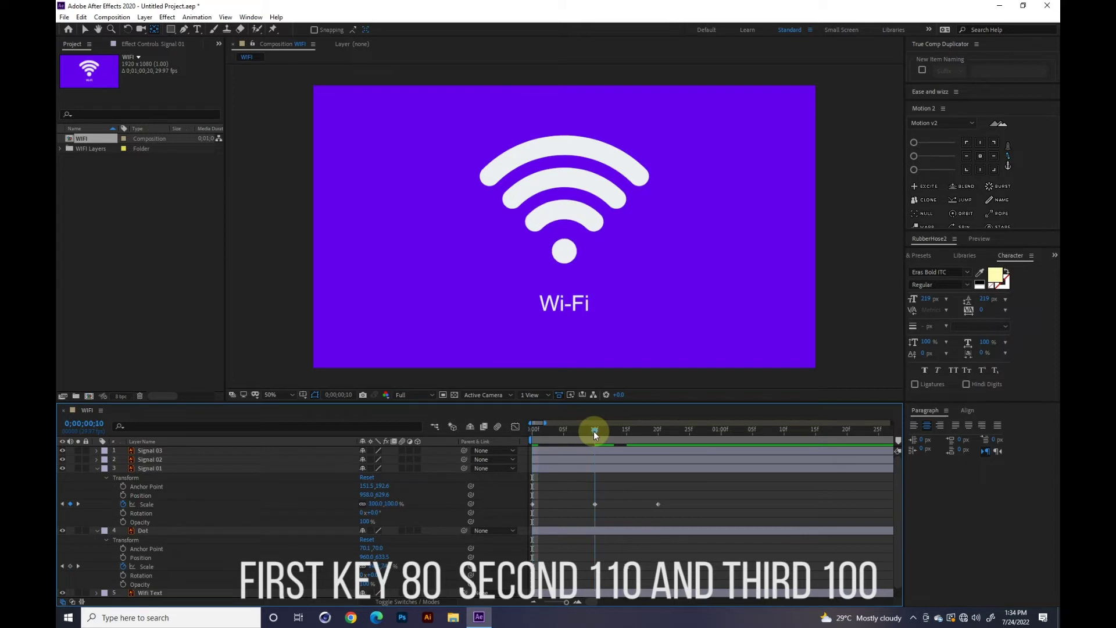
{"action": "left_click", "coordinate": [393, 504]}
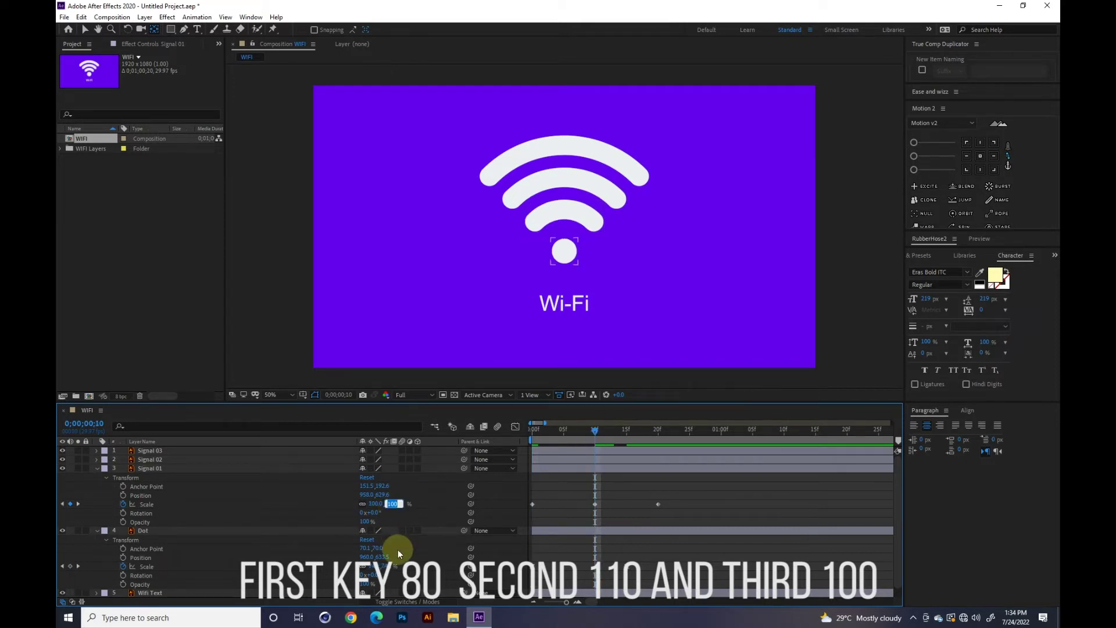
{"action": "type", "text": "110"}
{"action": "left_click", "coordinate": [442, 495]}
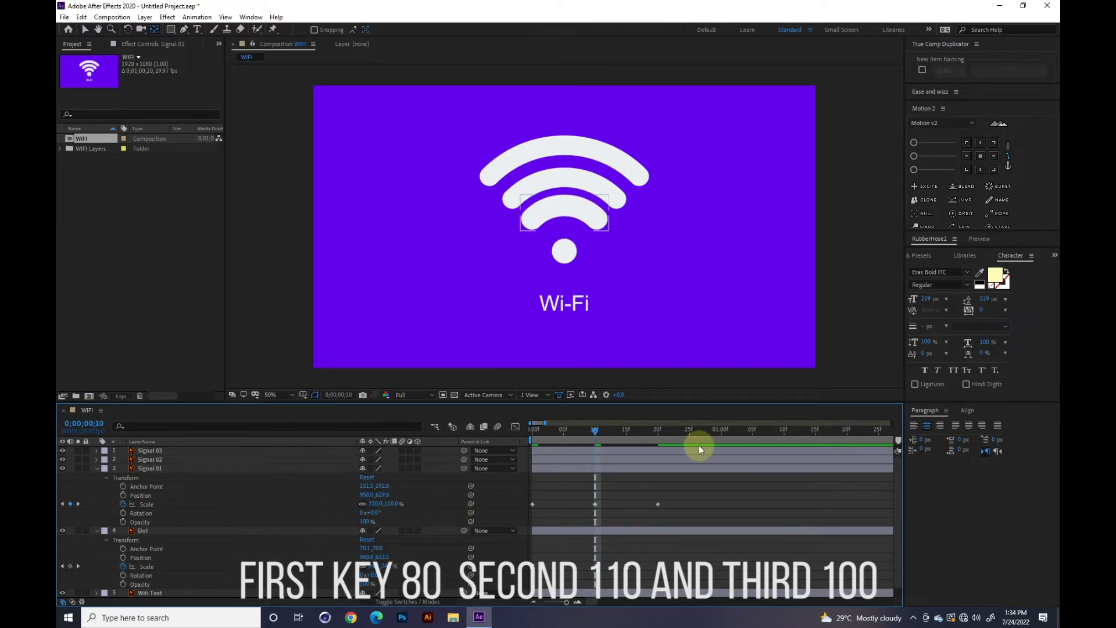
{"action": "left_click", "coordinate": [654, 430]}
{"action": "key", "text": "space"}
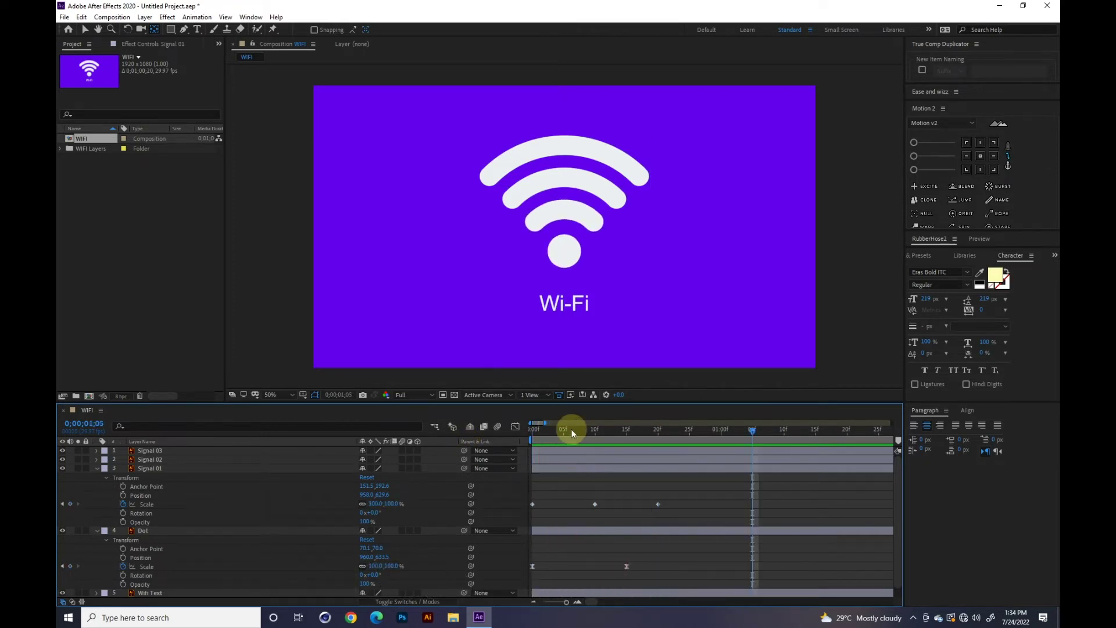
{"action": "left_click", "coordinate": [568, 469]}
{"action": "key", "text": "space"}
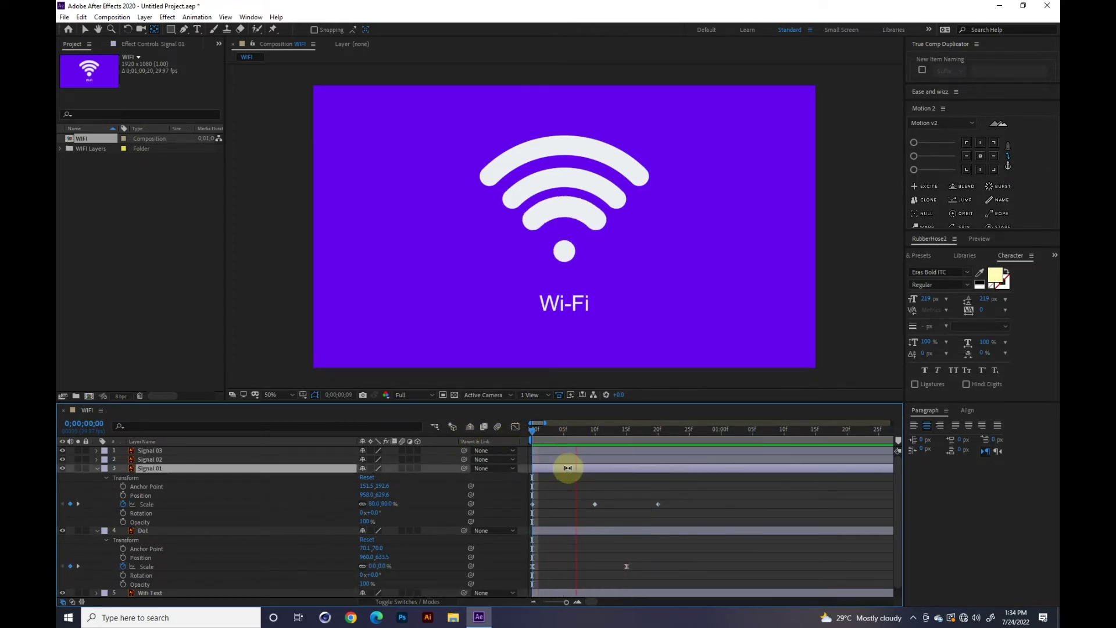
{"action": "left_click_drag", "start_coordinate": [685, 497], "coordinate": [517, 508]}
Apply Easy Ease to Signal 01's Scale keyframes and preview the result.
{"action": "key", "text": "F9"}
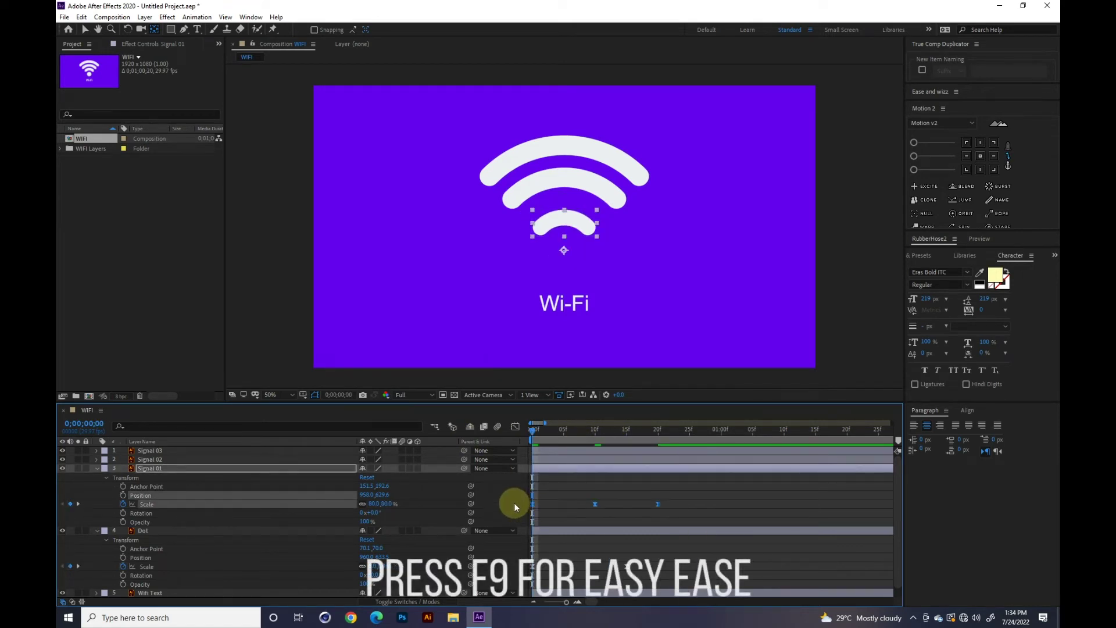
{"action": "left_click", "coordinate": [506, 504]}
{"action": "left_click", "coordinate": [152, 469]}
{"action": "key", "text": "space"}
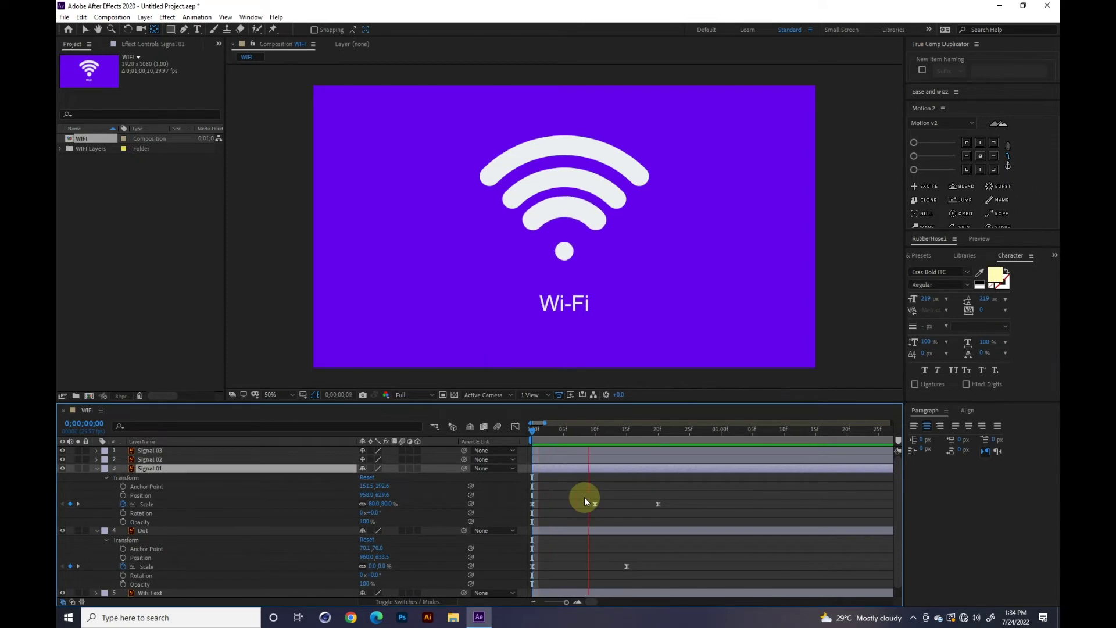
{"action": "key", "text": "space"}
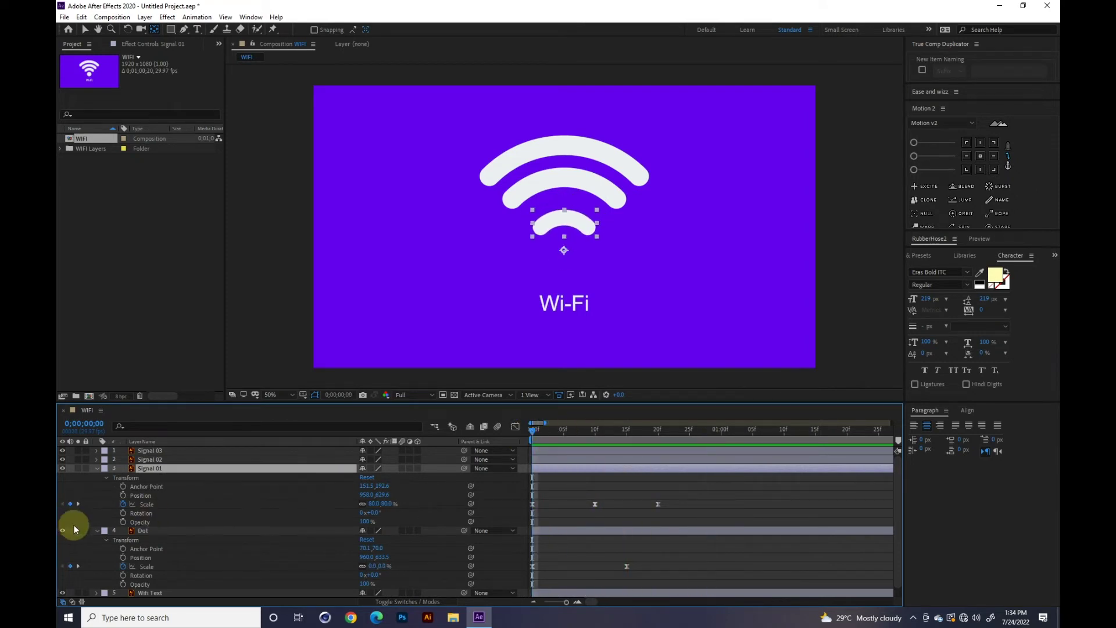
Keyframe Signal 01's Opacity from 0% at frame 0 to 100% at 20f, then move to 1;10.
{"action": "left_click", "coordinate": [123, 521]}
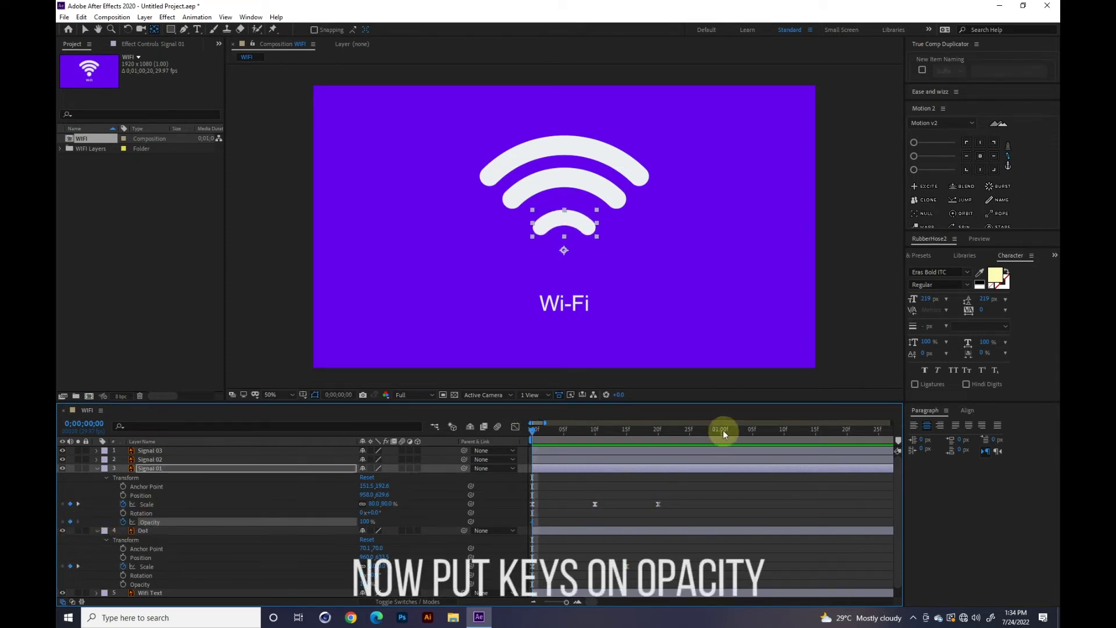
{"action": "left_click", "coordinate": [657, 432]}
{"action": "left_click", "coordinate": [70, 522]}
{"action": "left_click_drag", "start_coordinate": [564, 431], "coordinate": [506, 436]}
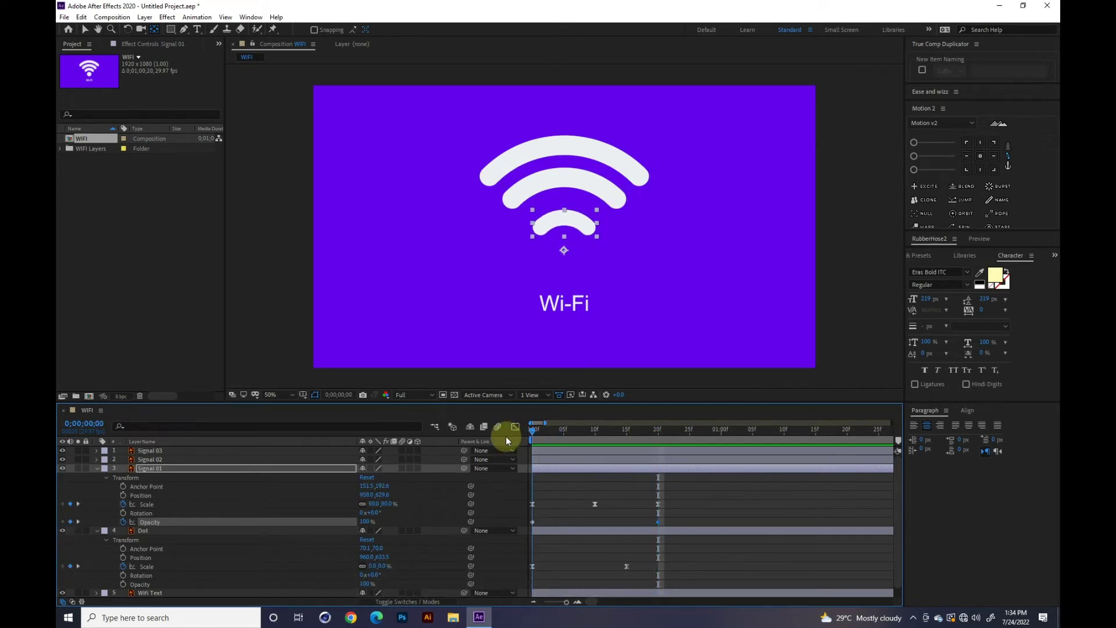
{"action": "left_click", "coordinate": [368, 521]}
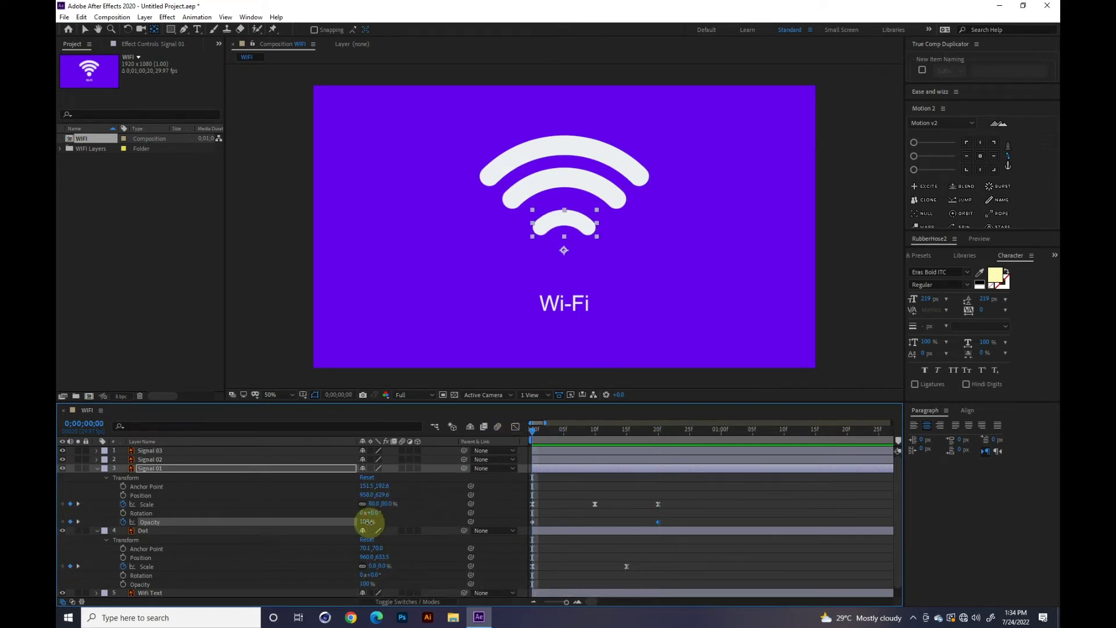
{"action": "type", "text": "0"}
{"action": "left_click", "coordinate": [516, 500]}
{"action": "key", "text": "space"}
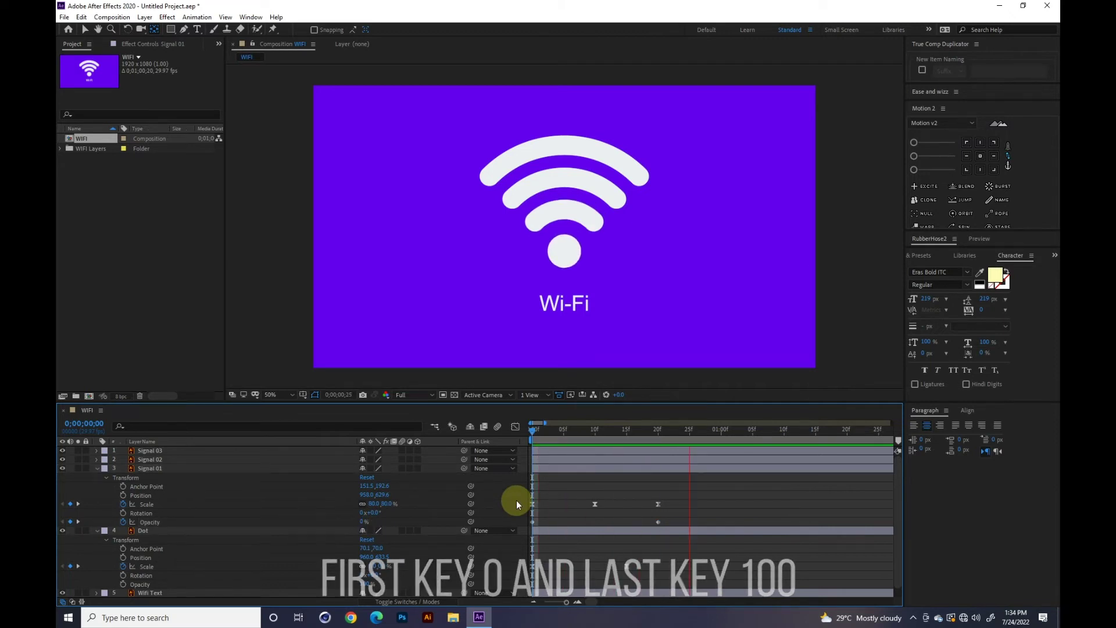
{"action": "left_click_drag", "start_coordinate": [582, 431], "coordinate": [514, 440]}
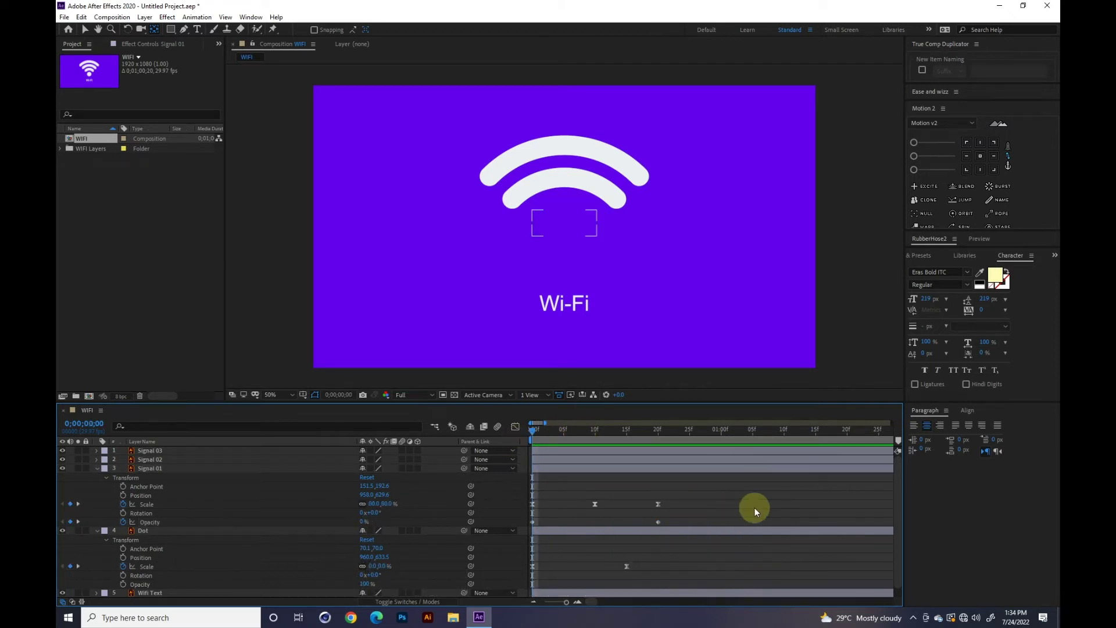
{"action": "left_click_drag", "start_coordinate": [646, 430], "coordinate": [658, 429]}
{"action": "left_click", "coordinate": [533, 603]}
{"action": "left_click_drag", "start_coordinate": [610, 434], "coordinate": [723, 438]}
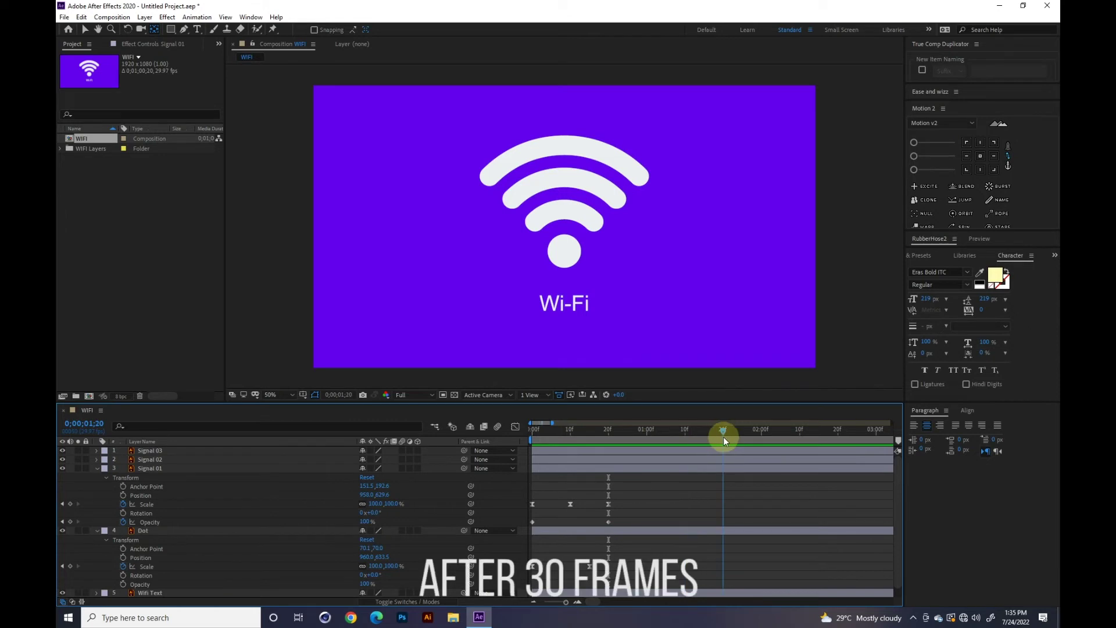
Copy Signal 01's 20f Scale keyframe to 1;20 and move the playhead to 2;00.
{"action": "left_click", "coordinate": [608, 505]}
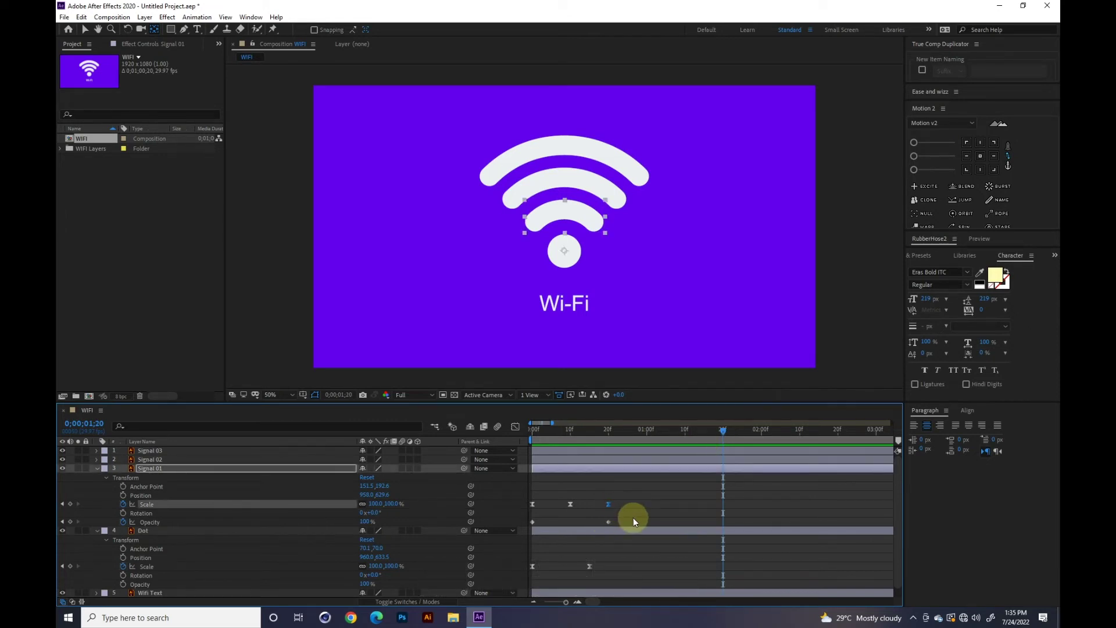
{"action": "key", "text": "ctrl+c"}
{"action": "key", "text": "ctrl+v"}
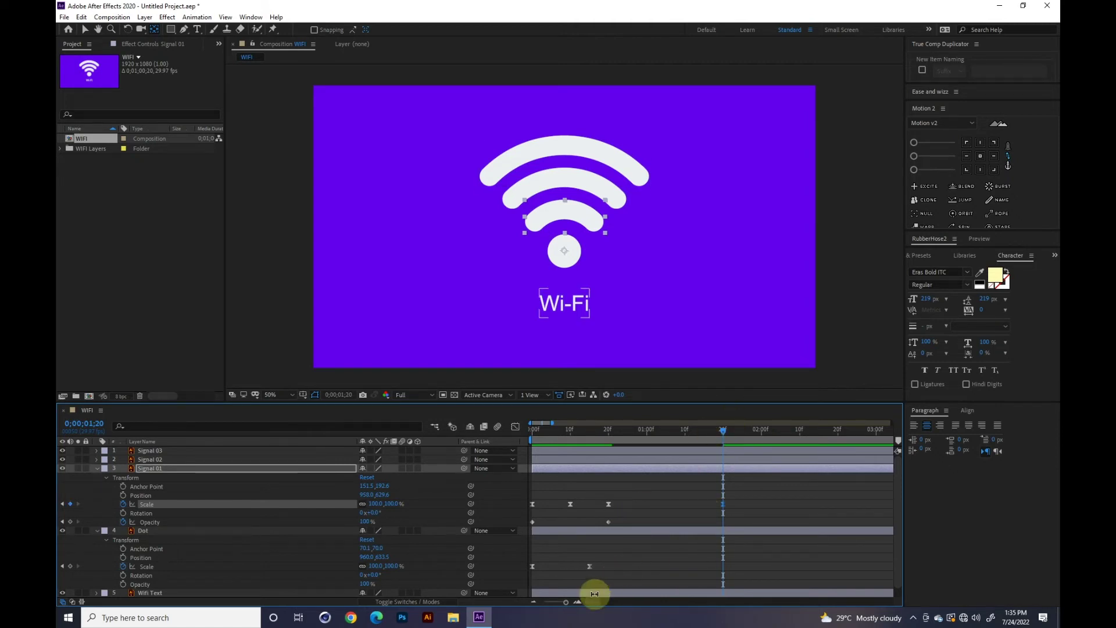
{"action": "left_click", "coordinate": [579, 602]}
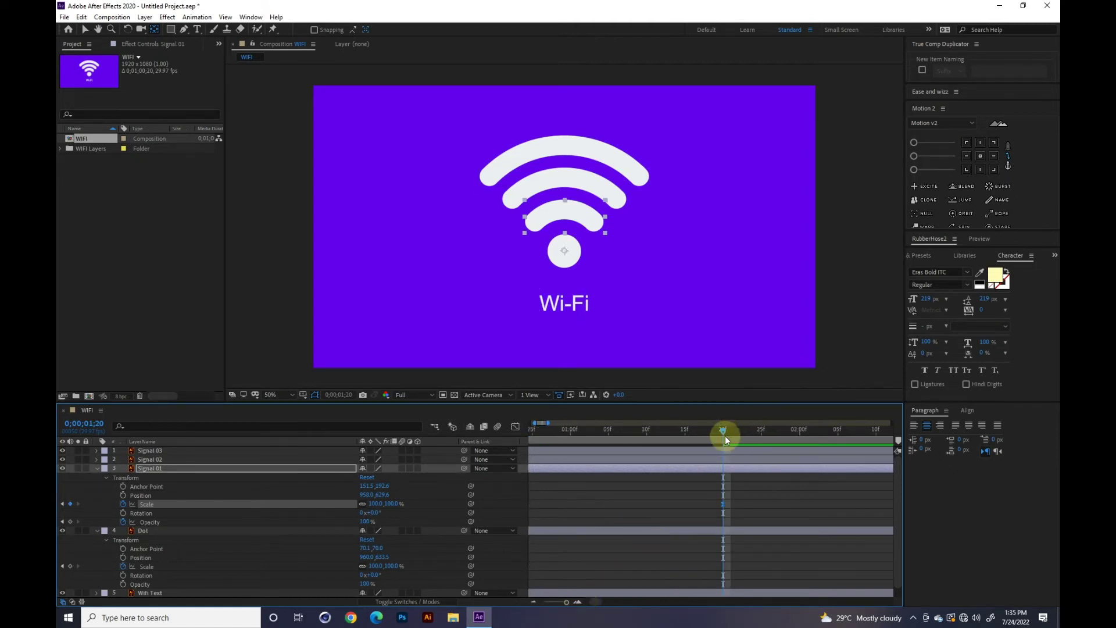
{"action": "left_click", "coordinate": [576, 599]}
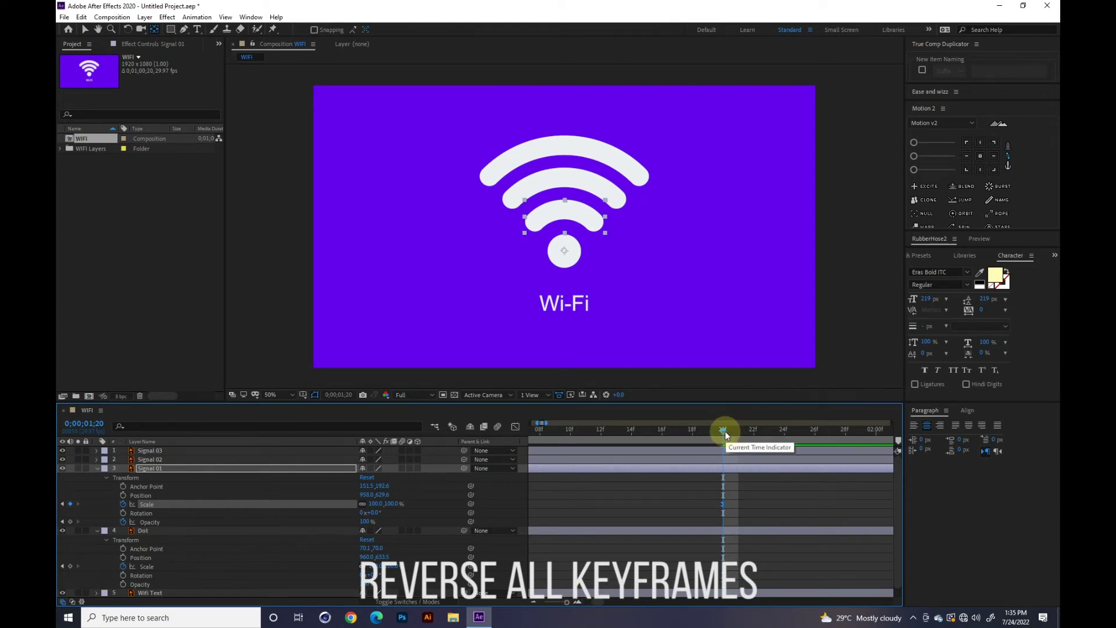
{"action": "left_click_drag", "start_coordinate": [725, 431], "coordinate": [874, 441]}
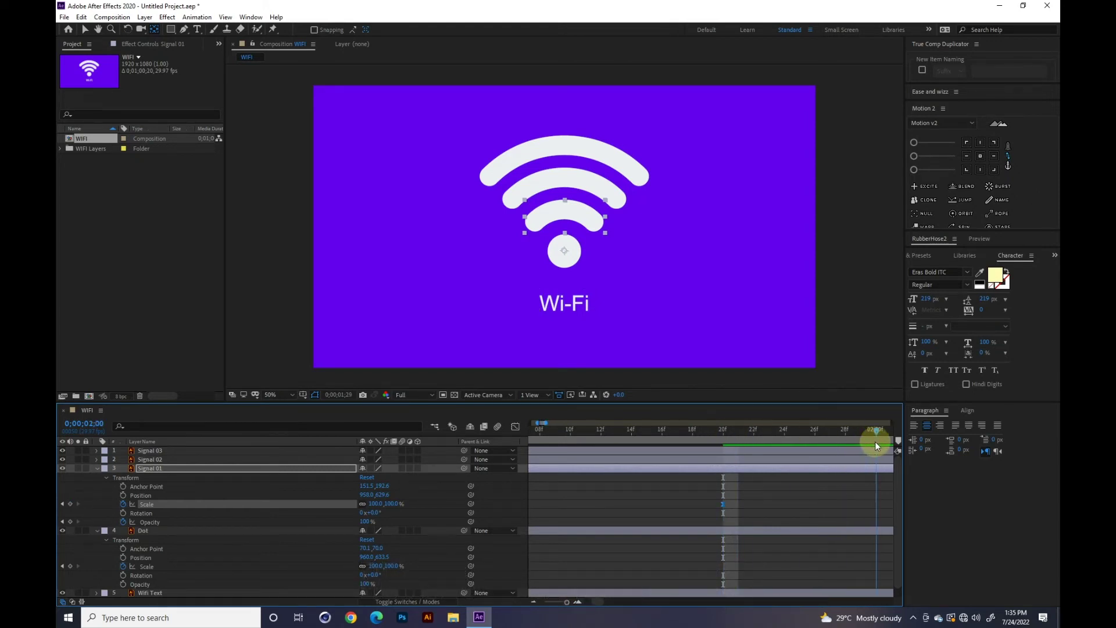
{"action": "left_click", "coordinate": [534, 602]}
{"action": "left_click", "coordinate": [533, 602]}
{"action": "left_click", "coordinate": [534, 603]}
{"action": "left_click", "coordinate": [534, 602]}
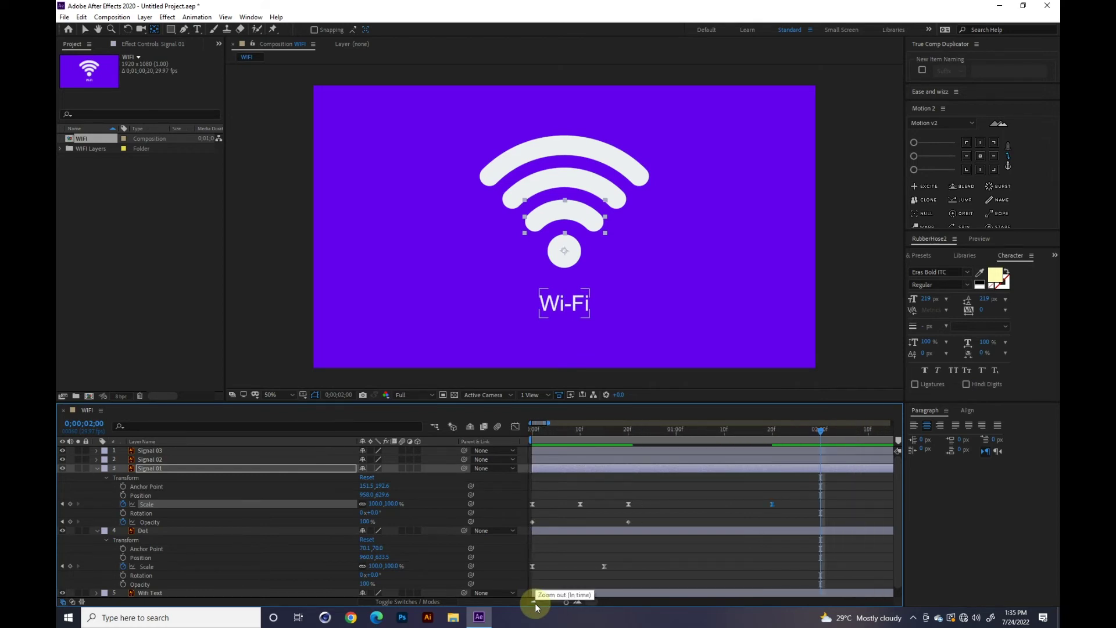
Paste a copy of the 110% Scale keyframe at 2;00 and move the playhead to 2;10.
{"action": "left_click", "coordinate": [572, 504]}
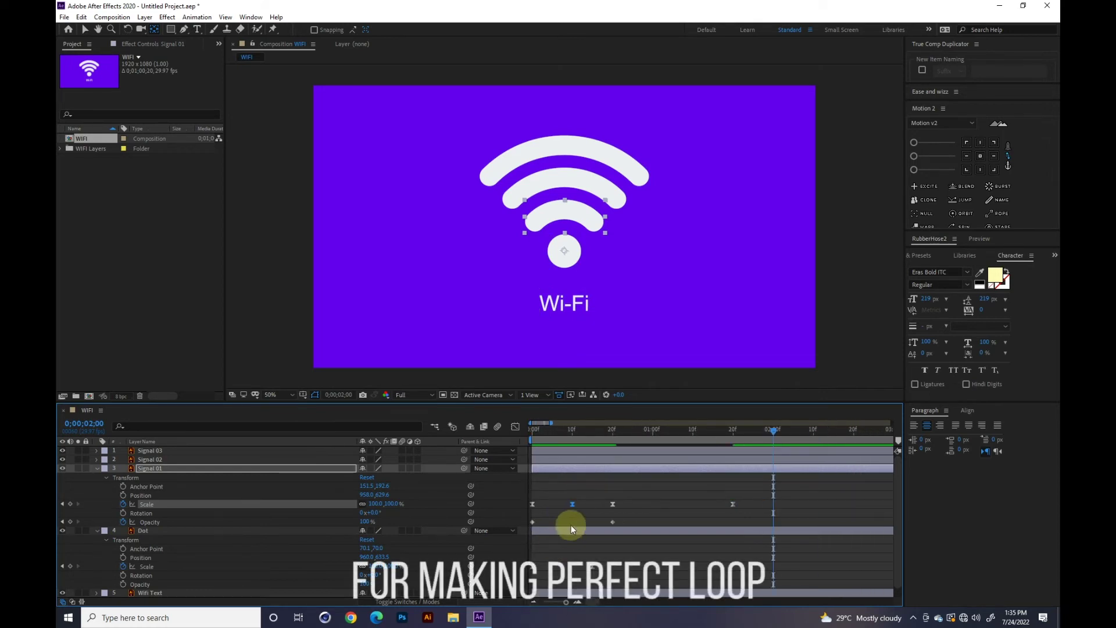
{"action": "key", "text": "ctrl+c"}
{"action": "key", "text": "ctrl+v"}
{"action": "left_click_drag", "start_coordinate": [776, 431], "coordinate": [809, 434]}
{"action": "left_click", "coordinate": [814, 435]}
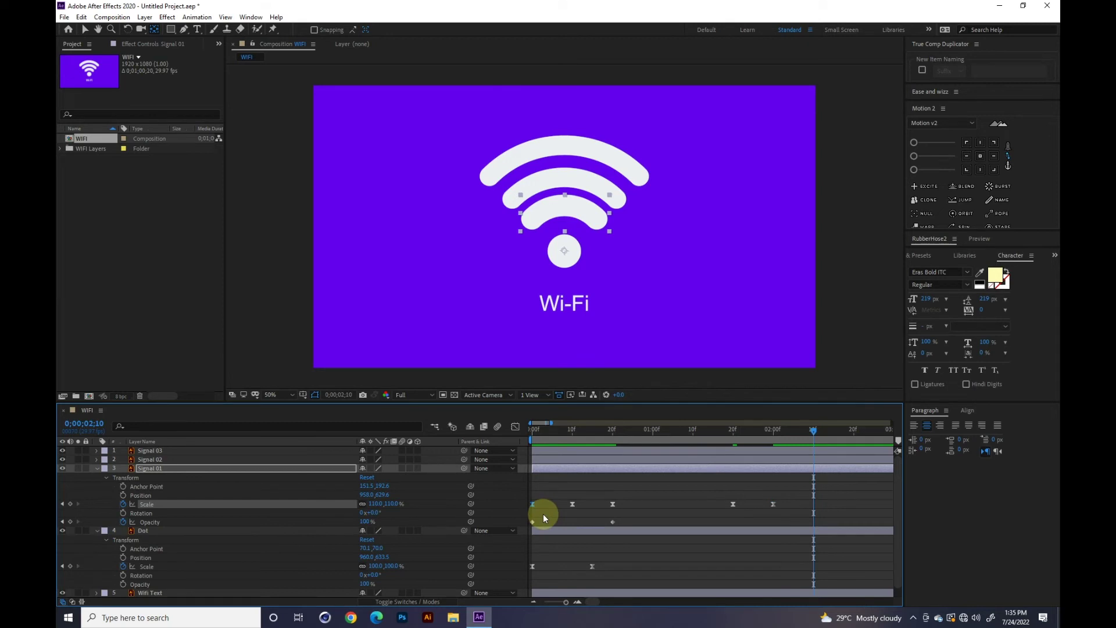
Paste the 80% Scale keyframe at 2;10 and preview the scale loop.
{"action": "key", "text": "ctrl+c"}
{"action": "key", "text": "ctrl+v"}
{"action": "left_click_drag", "start_coordinate": [733, 429], "coordinate": [725, 431]}
{"action": "key", "text": "space"}
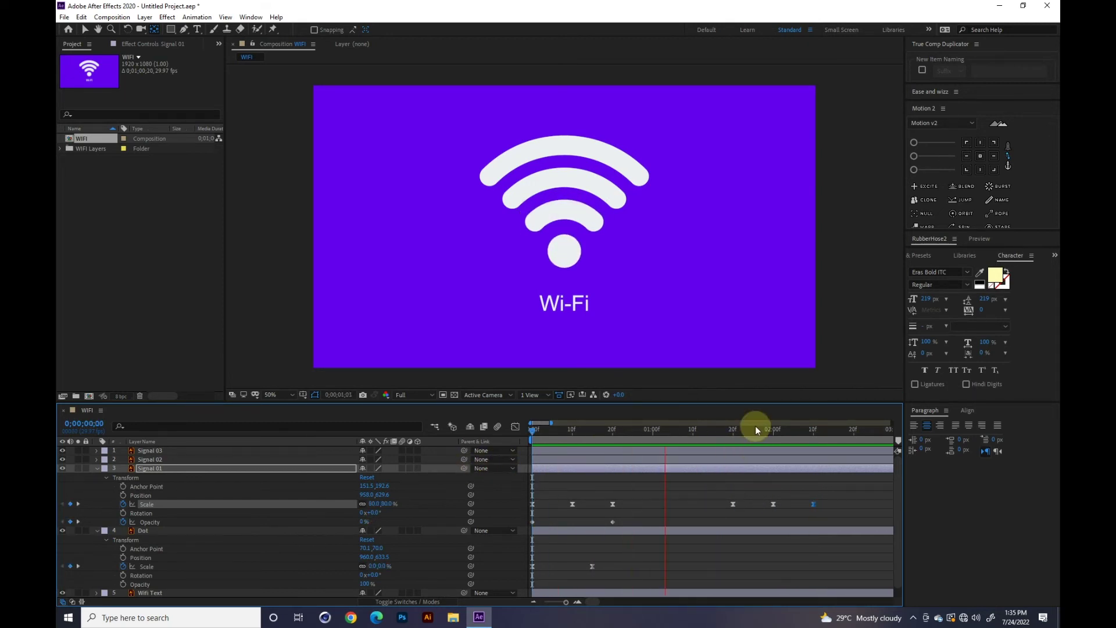
{"action": "key", "text": "space"}
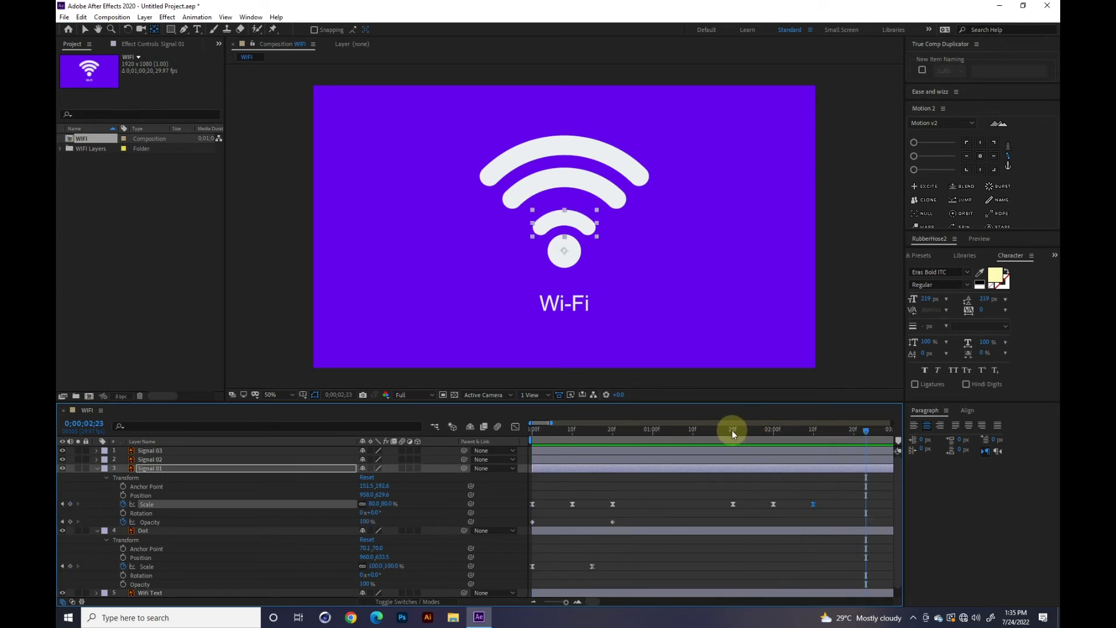
Copy the Opacity keyframes to 1;20, setting 100% there and 0% at 2;10.
{"action": "left_click", "coordinate": [733, 431]}
{"action": "left_click_drag", "start_coordinate": [628, 518], "coordinate": [529, 526]}
{"action": "key", "text": "ctrl+c"}
{"action": "key", "text": "ctrl+v"}
{"action": "left_click", "coordinate": [696, 518]}
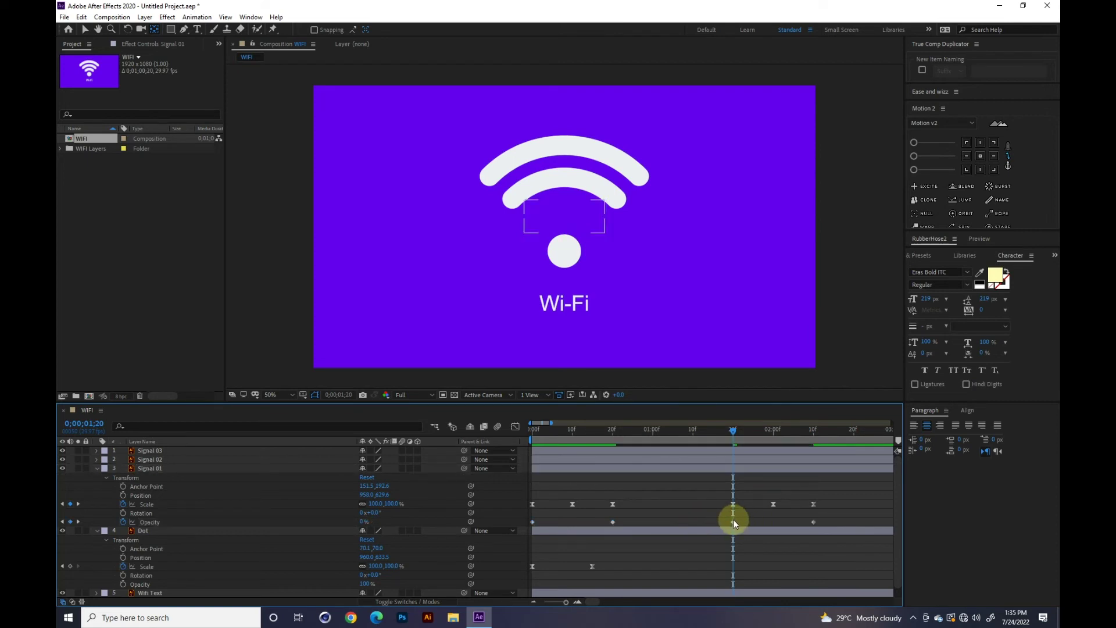
{"action": "left_click", "coordinate": [733, 520]}
{"action": "left_click", "coordinate": [364, 522]}
{"action": "type", "text": "100"}
{"action": "key", "text": "Return"}
{"action": "left_click", "coordinate": [812, 429]}
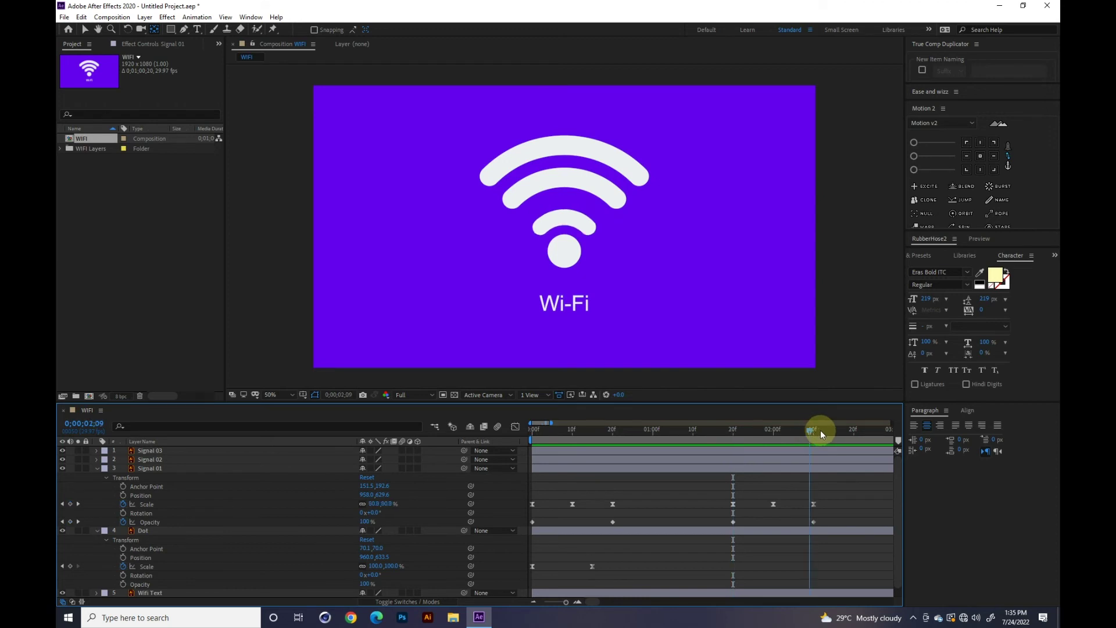
{"action": "left_click", "coordinate": [367, 522]}
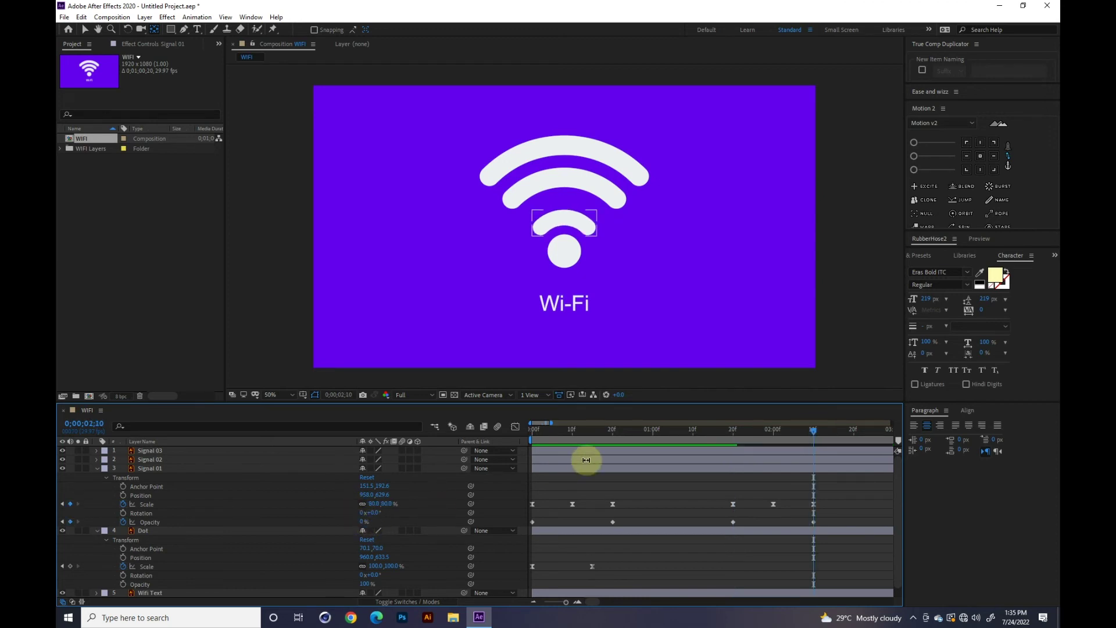
Preview the looping Signal 01 animation from the start and select all its keyframes.
{"action": "left_click_drag", "start_coordinate": [561, 430], "coordinate": [484, 435]}
{"action": "key", "text": "space"}
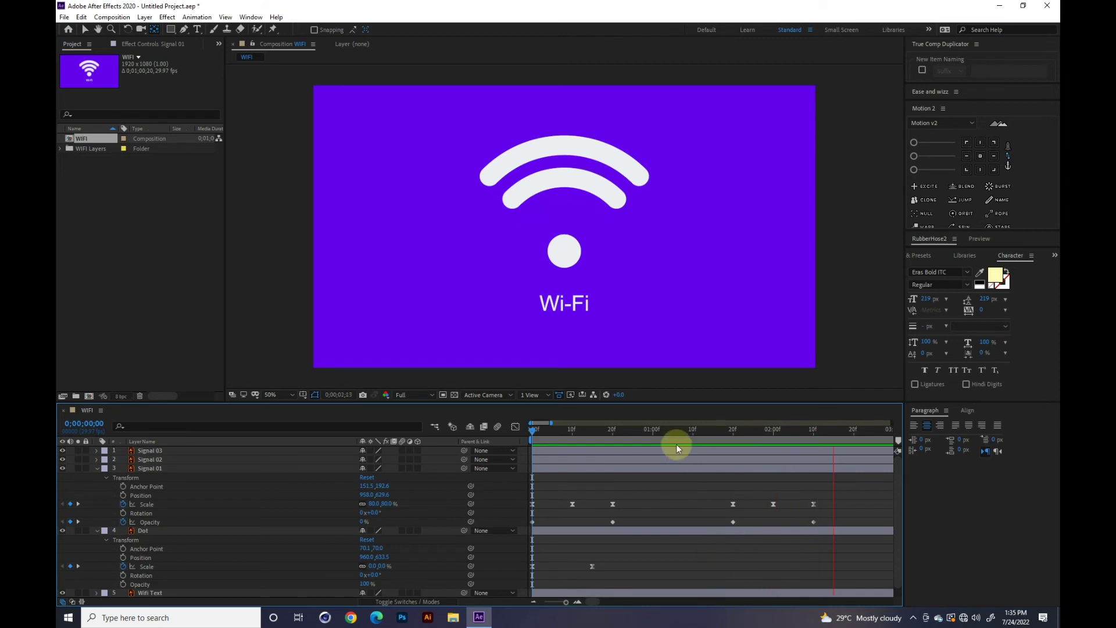
{"action": "key", "text": "space"}
{"action": "left_click_drag", "start_coordinate": [855, 492], "coordinate": [508, 525]}
Paste Signal 01's scale and opacity keyframes onto Signal 02 and Signal 03.
{"action": "key", "text": "ctrl+c"}
{"action": "left_click", "coordinate": [187, 458]}
{"action": "key", "text": "ctrl+v"}
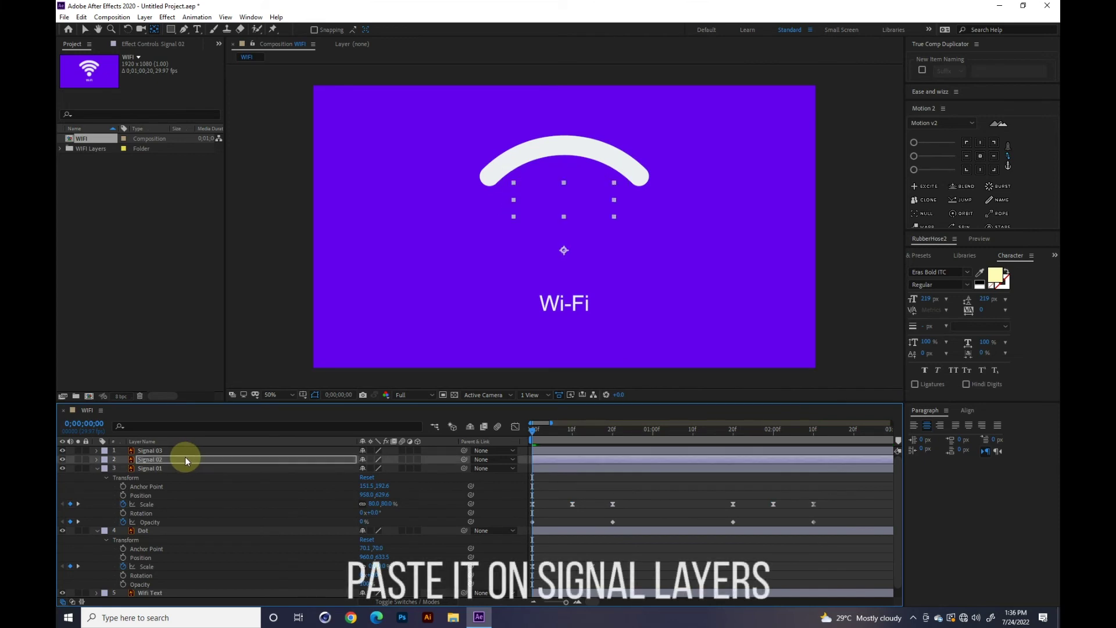
{"action": "left_click", "coordinate": [182, 450]}
{"action": "key", "text": "ctrl+v"}
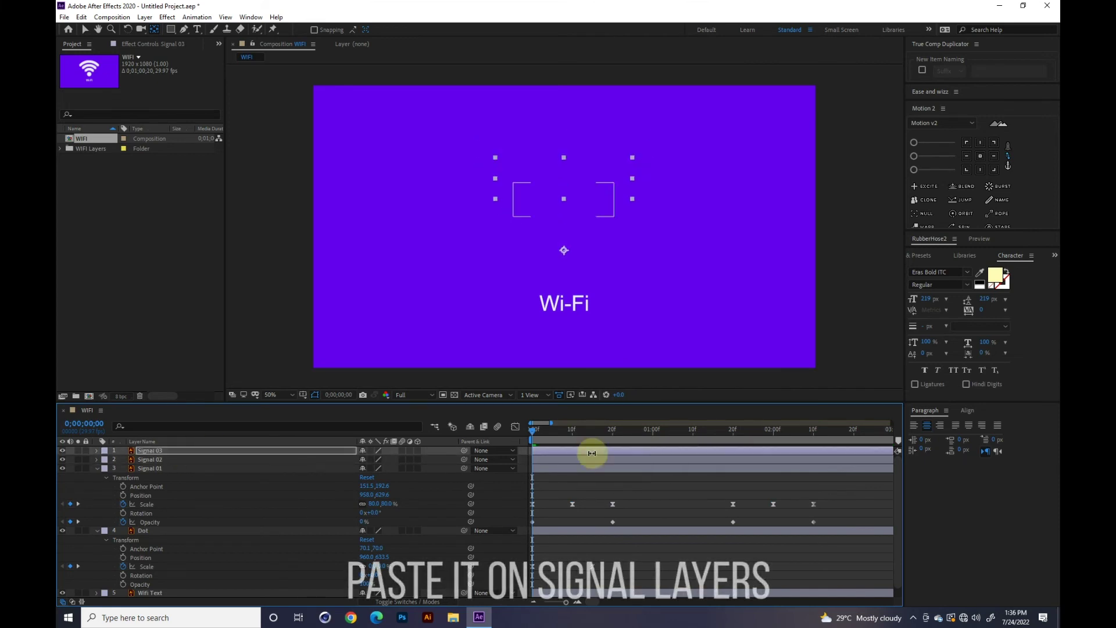
Shift Signal 01's layer bar 3 frames later in the timeline.
{"action": "left_click", "coordinate": [555, 458]}
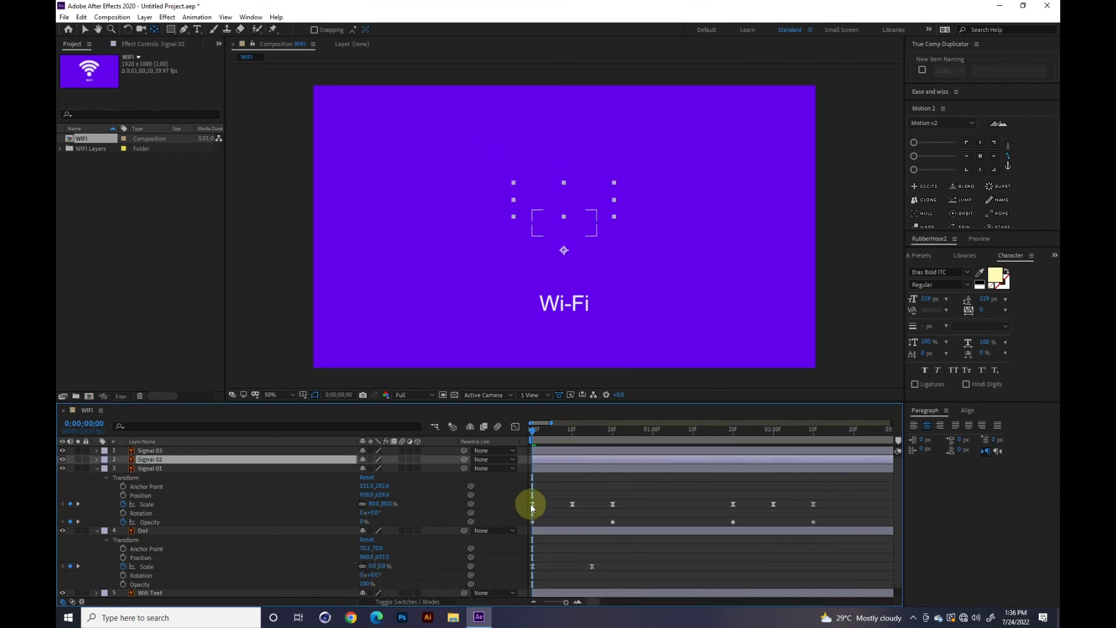
{"action": "left_click", "coordinate": [543, 469]}
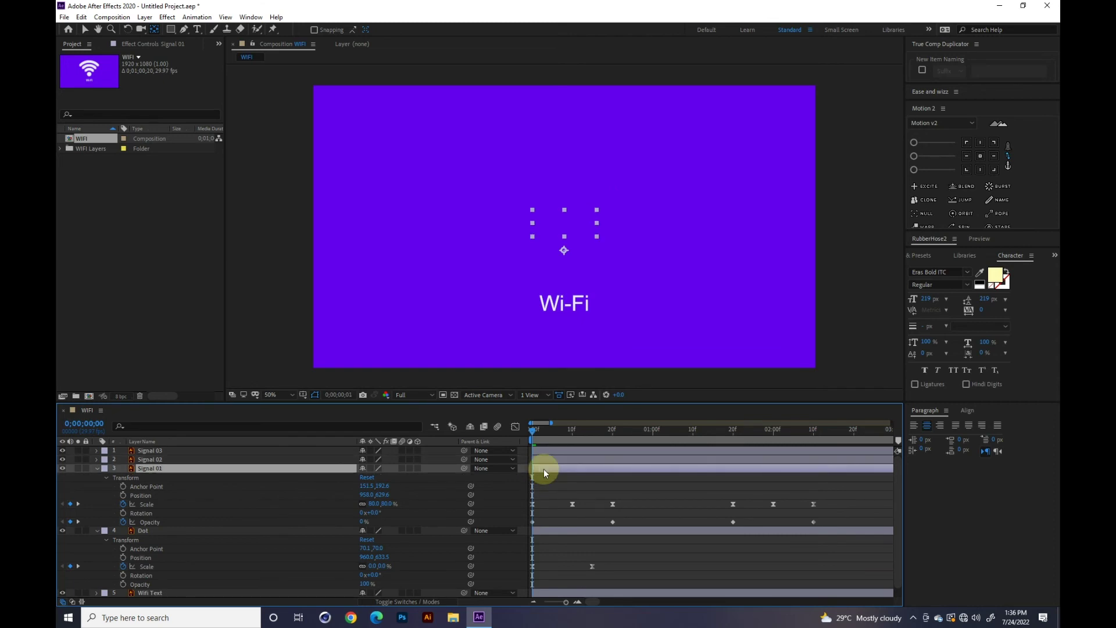
{"action": "key", "text": "Page_Down"}
{"action": "key", "text": "Page_Down"}
{"action": "key", "text": "Page_Down"}
{"action": "left_click_drag", "start_coordinate": [543, 469], "coordinate": [556, 459]}
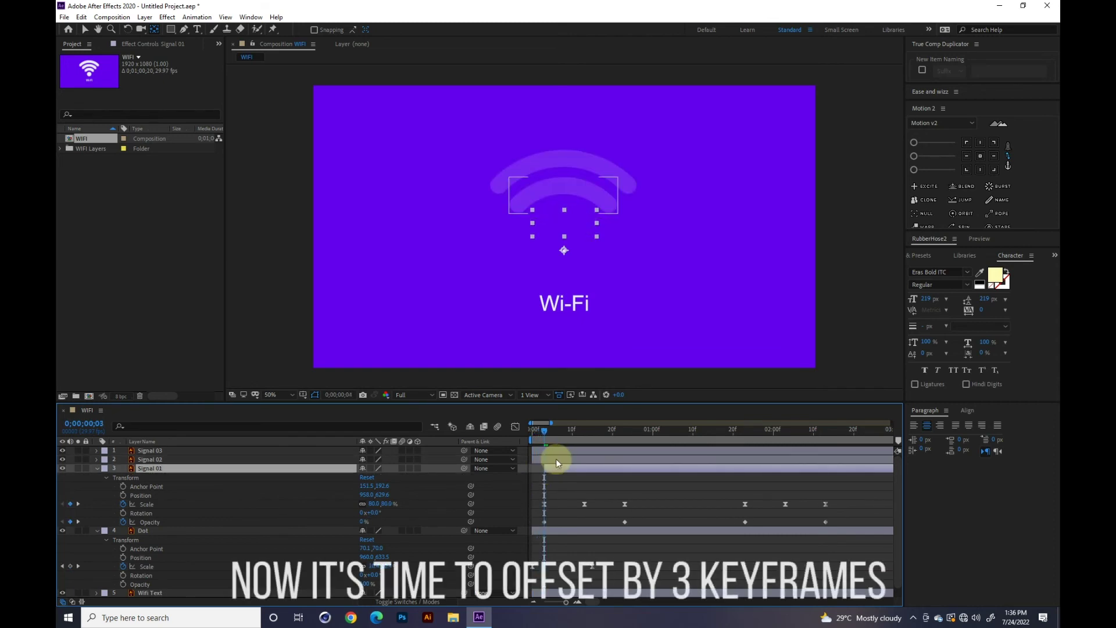
{"action": "left_click", "coordinate": [556, 459]}
{"action": "key", "text": "Page_Down"}
{"action": "key", "text": "Page_Down"}
{"action": "key", "text": "Page_Down"}
{"action": "key", "text": "Page_Down"}
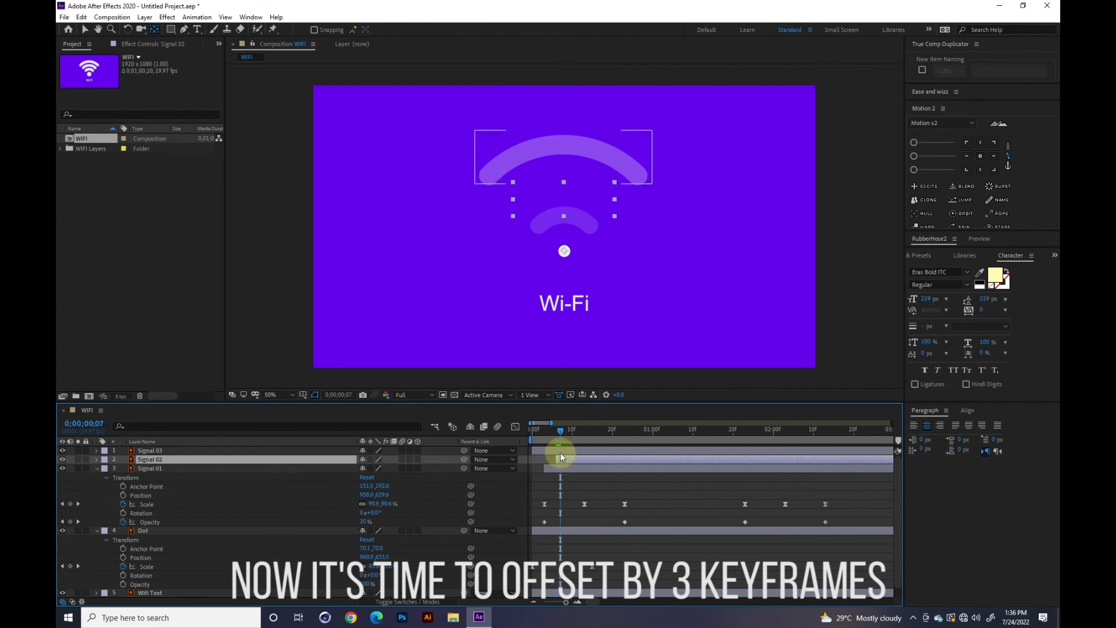